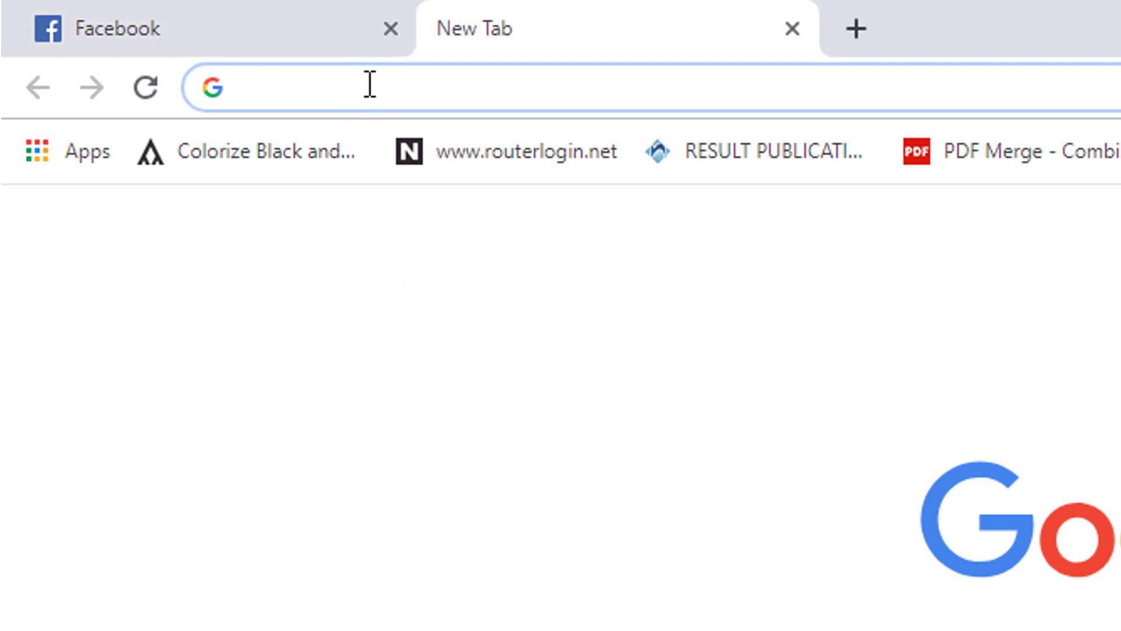
# - Go to the gimp.org website from Chrome's address bar
pyautogui.write('gi')
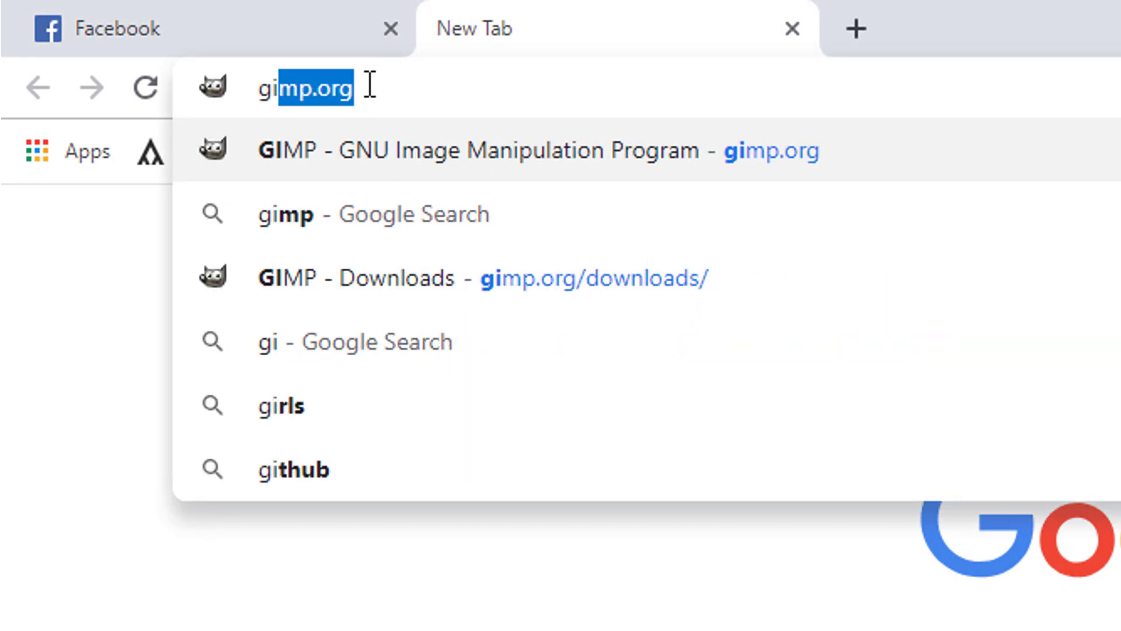
pyautogui.press('BackSpace')
pyautogui.press('BackSpace')
pyautogui.press('BackSpace')
pyautogui.write('g')
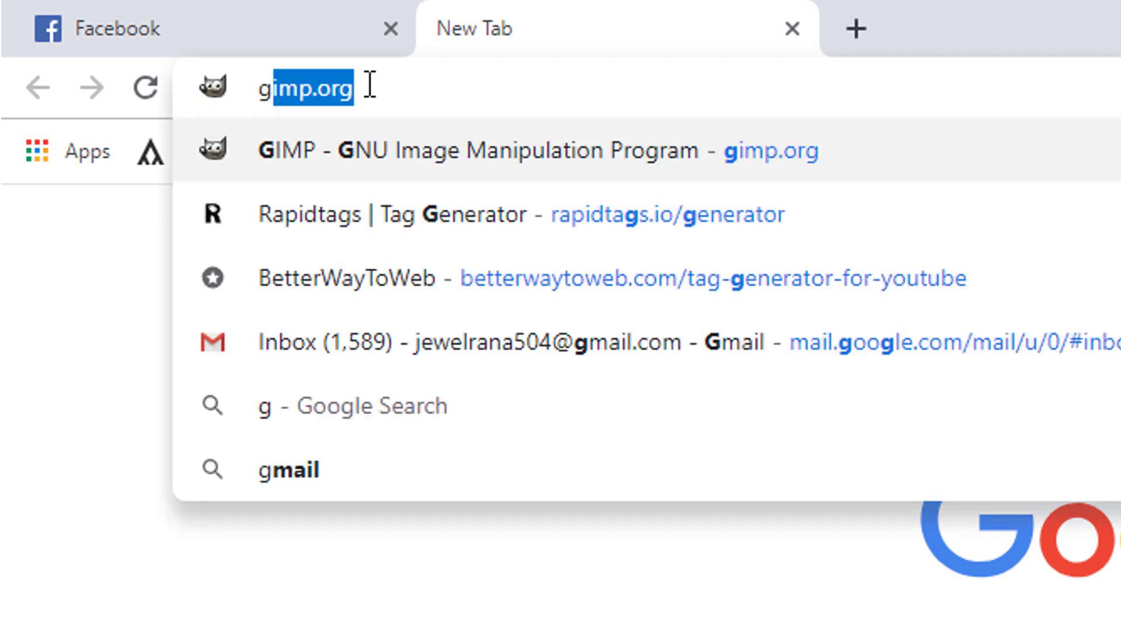
pyautogui.write('imp')
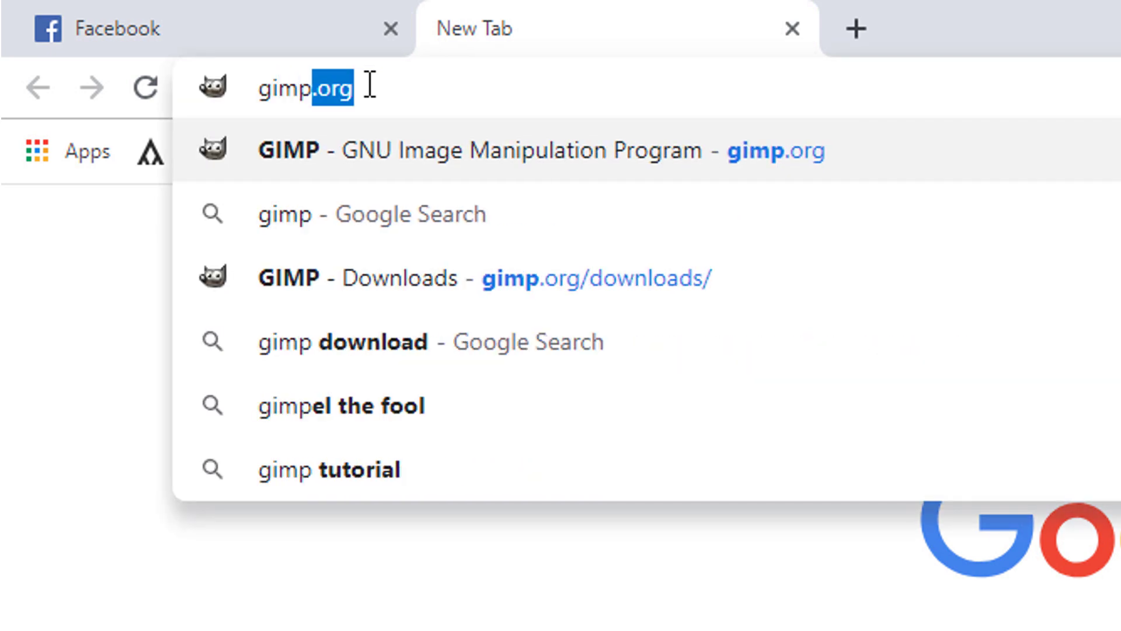
pyautogui.press('Return')
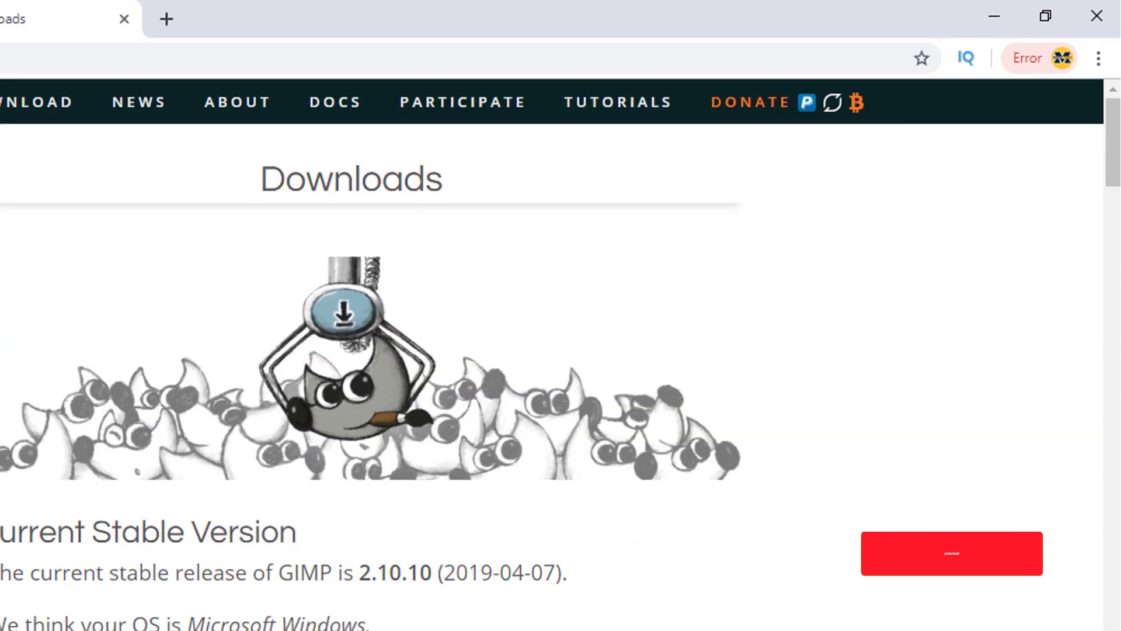
# - Download the GIMP 2.10.10 installer and show it in the Downloads folder
pyautogui.scroll(-4, 168, 471)
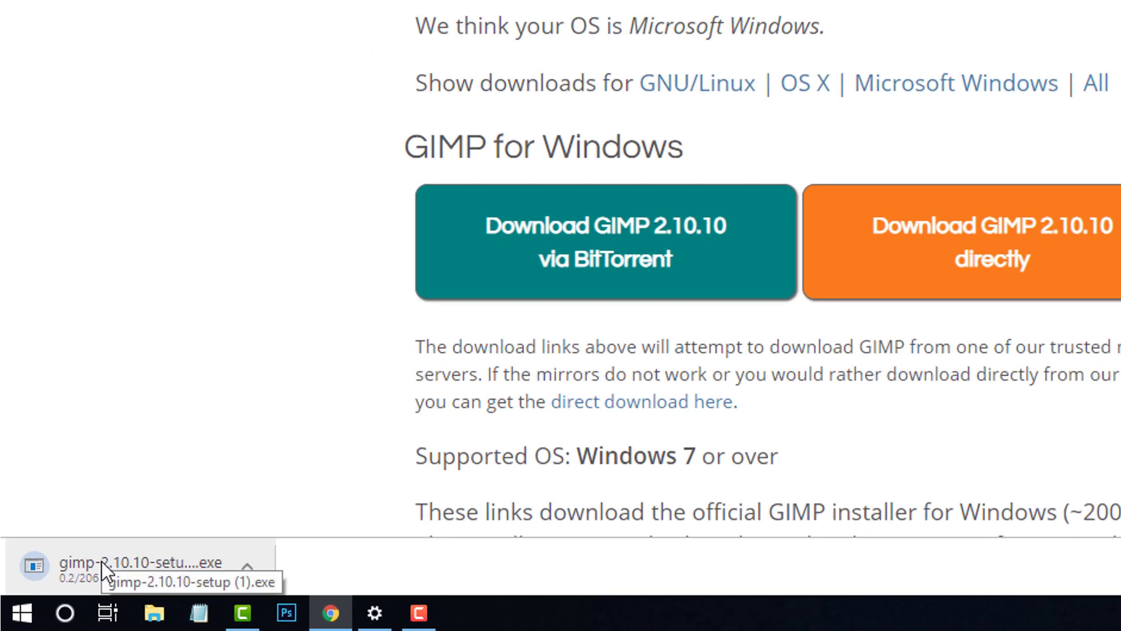
pyautogui.rightClick(126, 545)
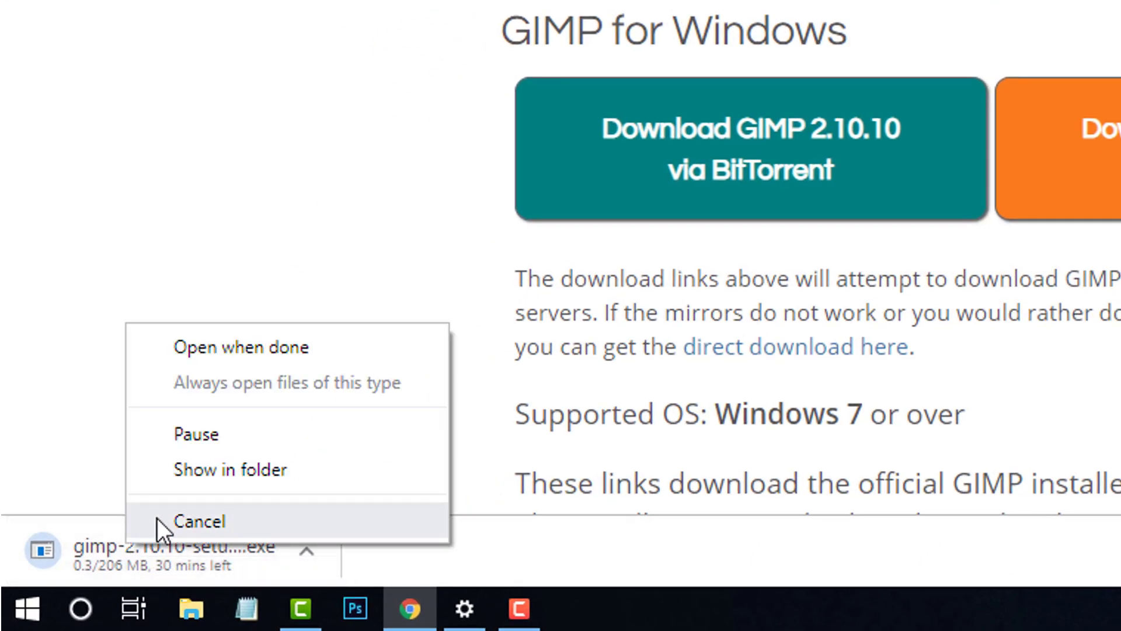
pyautogui.click(243, 470)
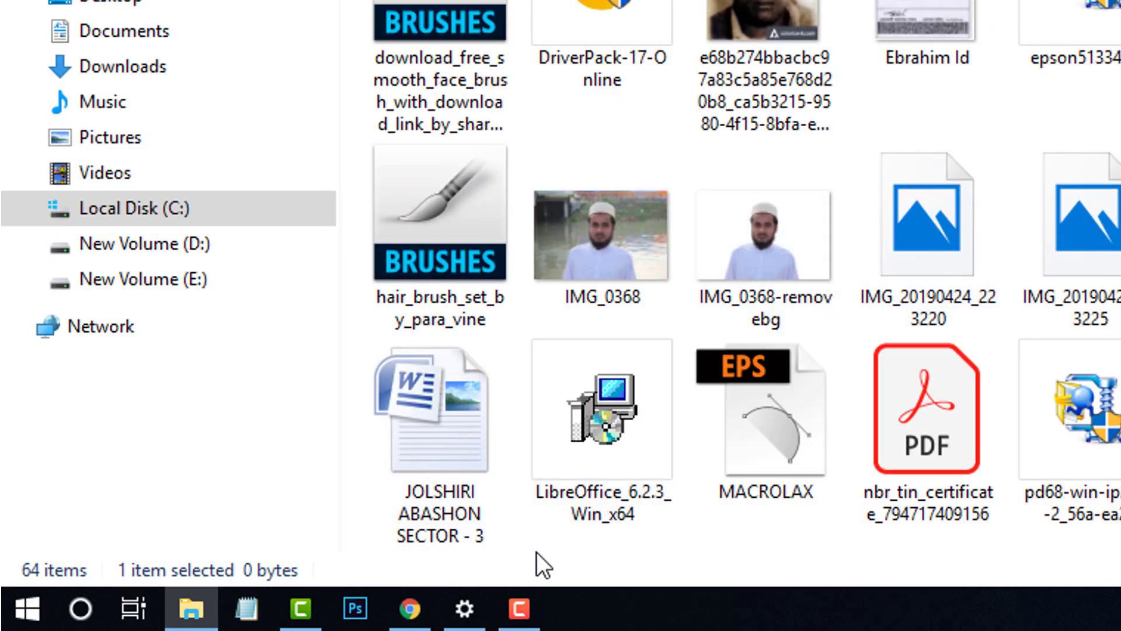
# - Back in Chrome, cancel the duplicate GIMP installer download
pyautogui.click(409, 608)
pyautogui.rightClick(173, 551)
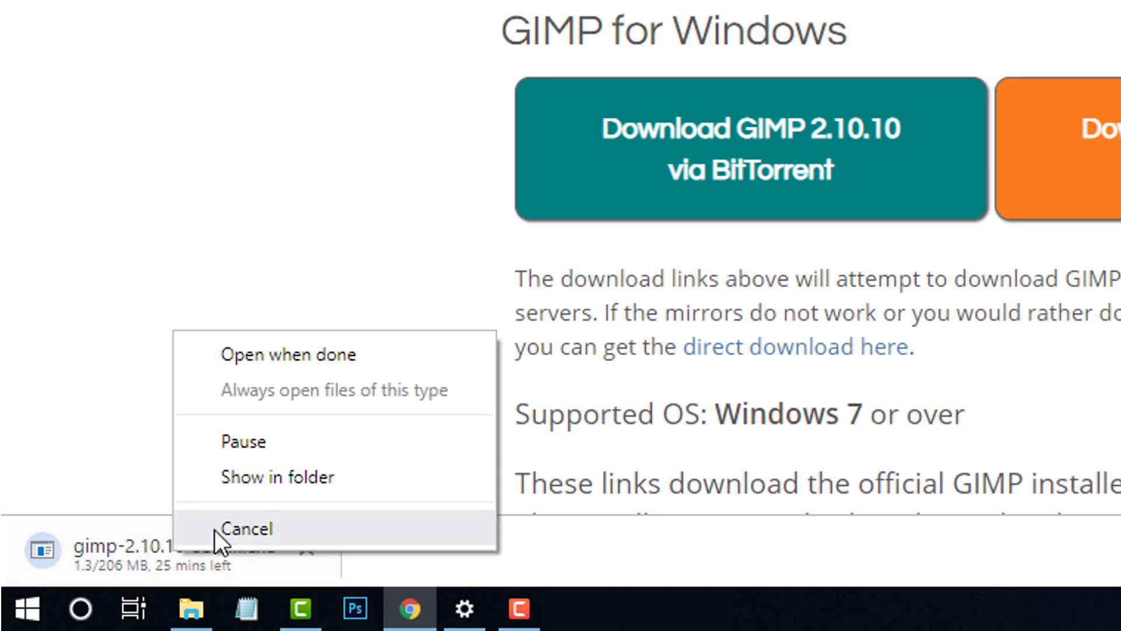
pyautogui.click(264, 440)
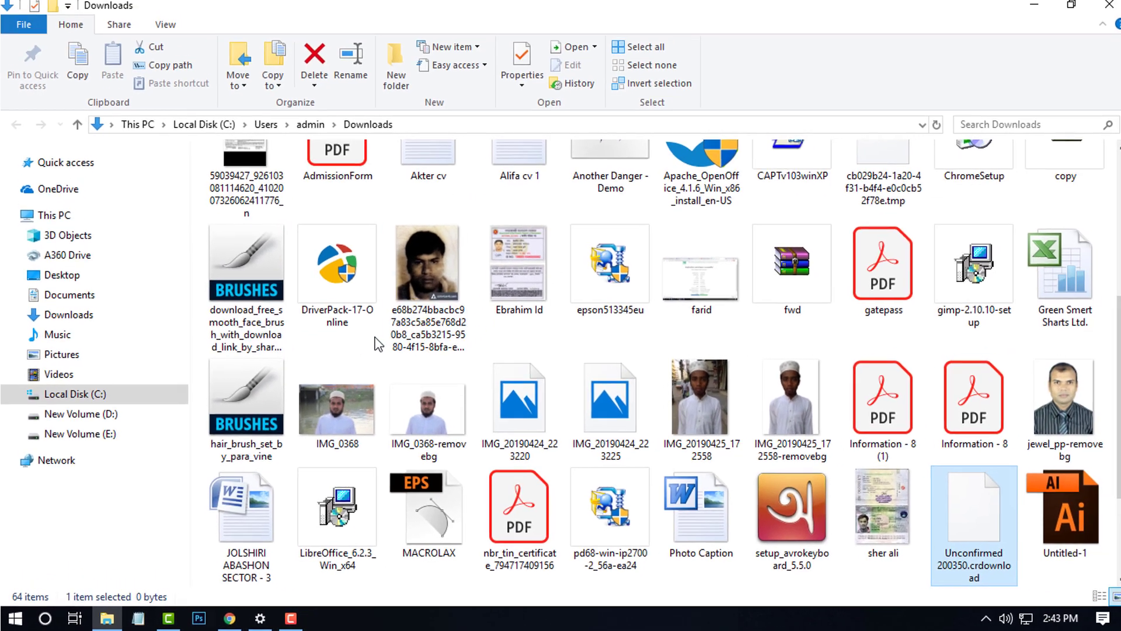
# - Run gimp-2.10.10-setup from the Downloads folder window
pyautogui.click(509, 280)
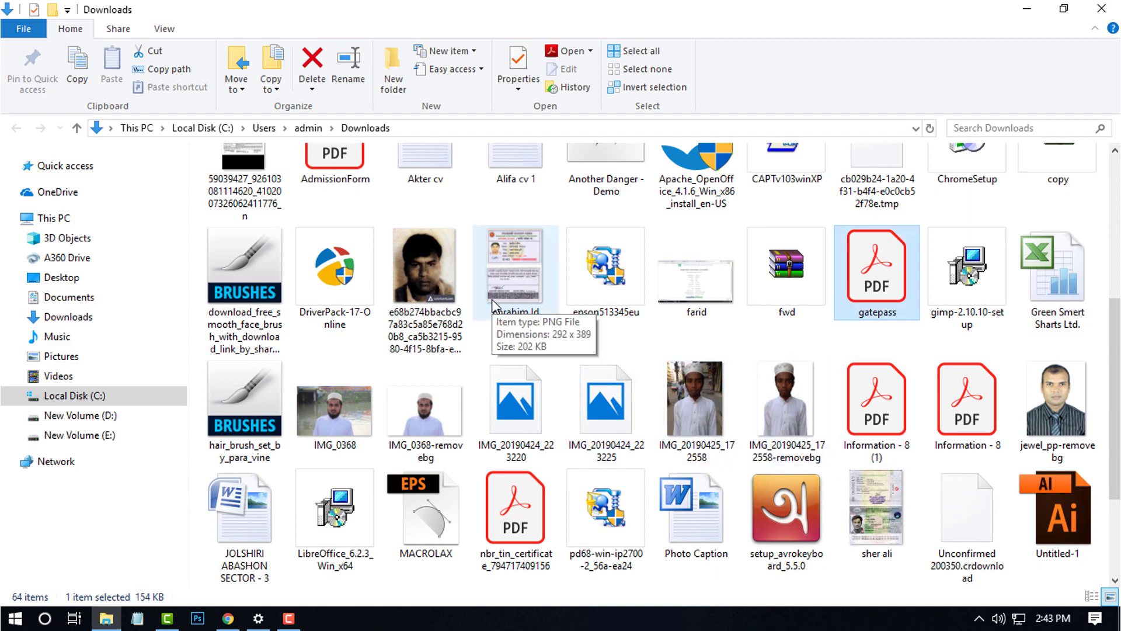
pyautogui.click(942, 325)
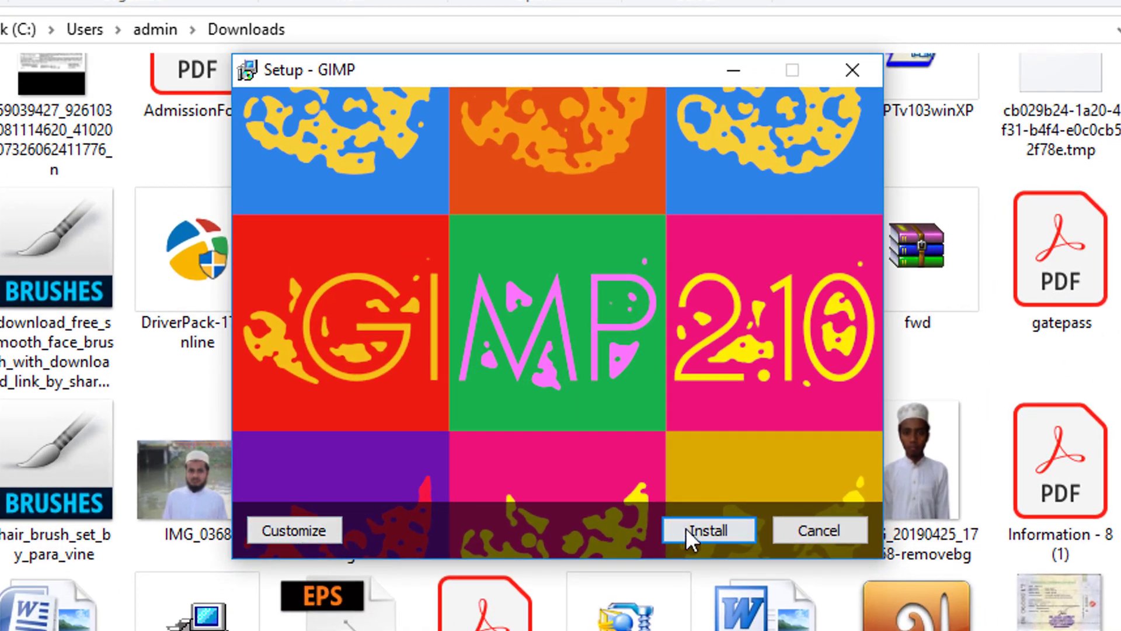
# - Install GIMP 2.10 with default settings and finish the setup wizard
pyautogui.click(723, 532)
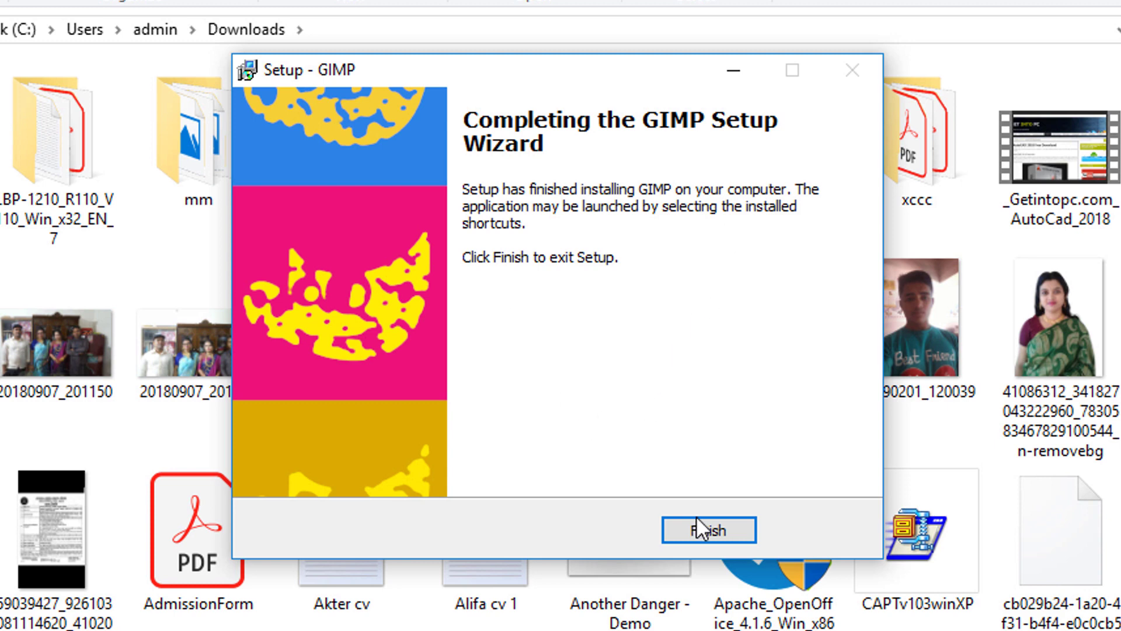
pyautogui.click(708, 531)
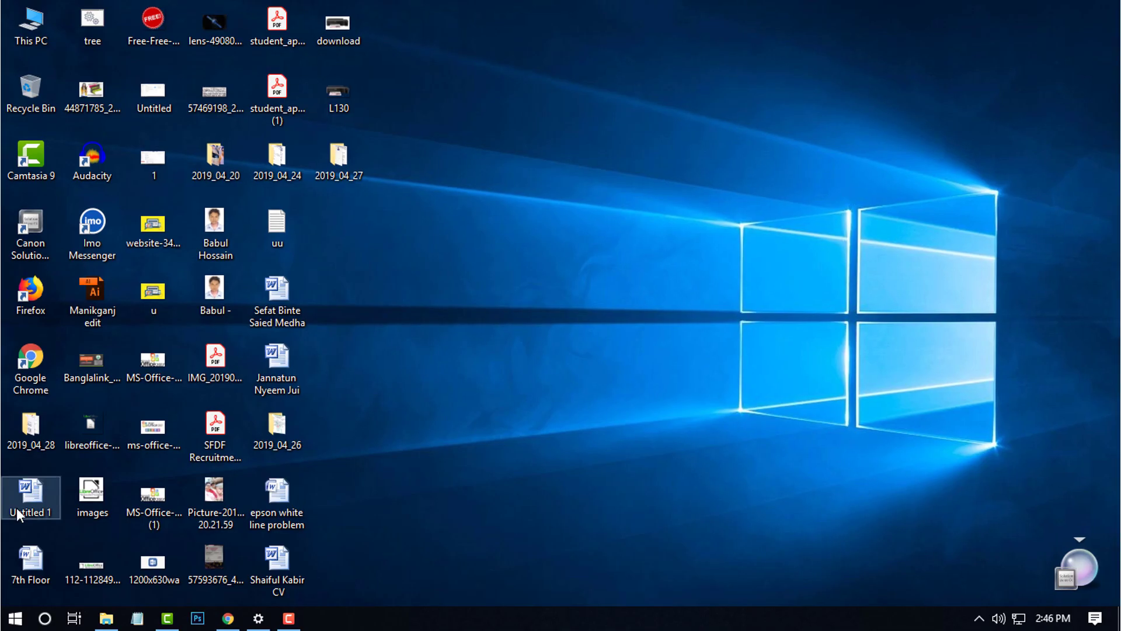
# - Start GIMP 2.10.10 from the Start menu's Recently added list
pyautogui.click(12, 626)
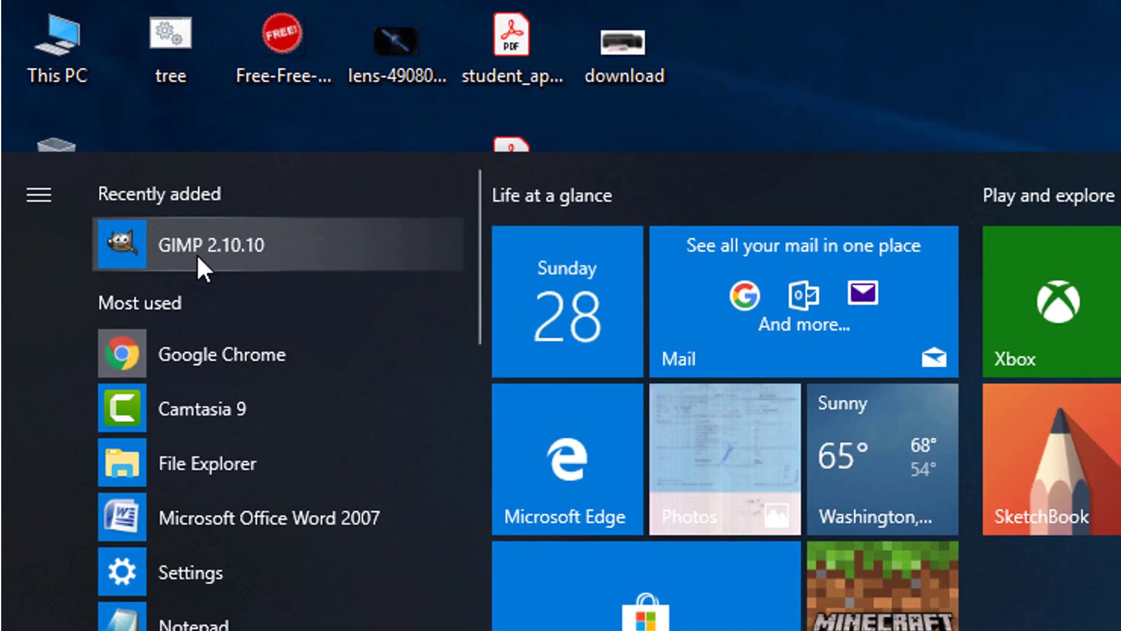
pyautogui.click(248, 257)
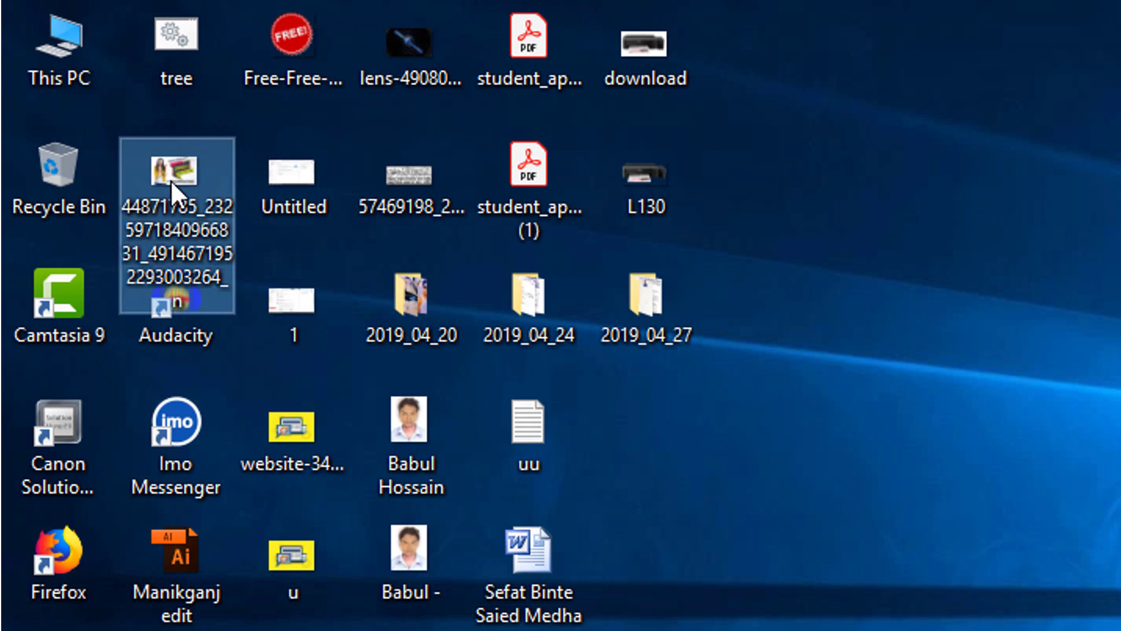
# - Open the desktop flyer JPG with GNU Image Manipulation Program, keeping its embedded colour profile
pyautogui.rightClick(95, 107)
pyautogui.click(208, 226)
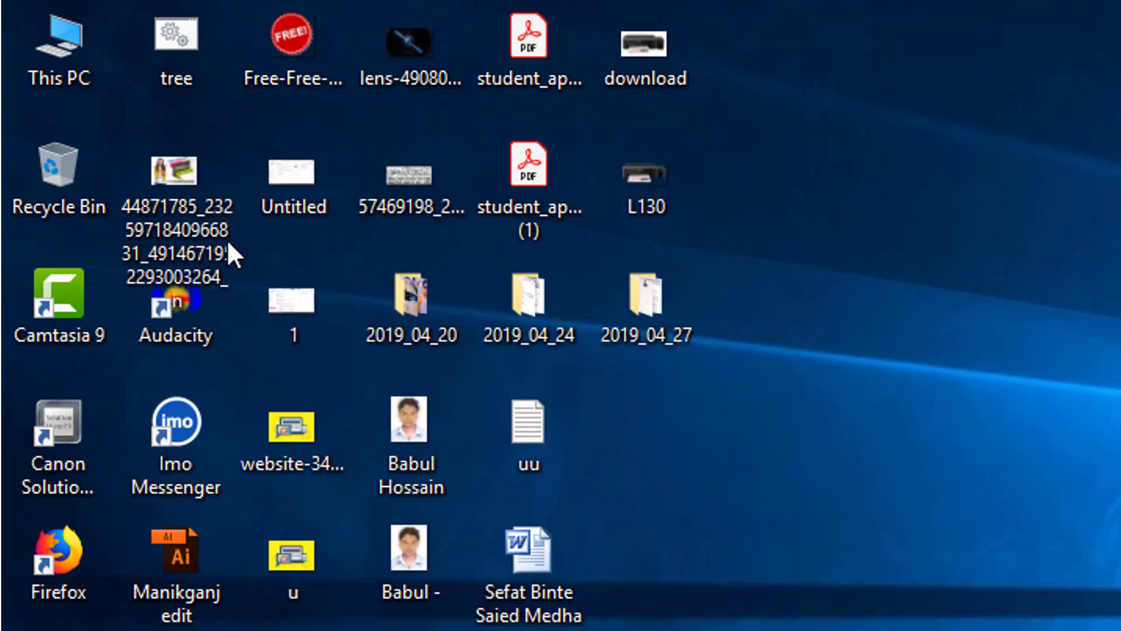
pyautogui.rightClick(157, 186)
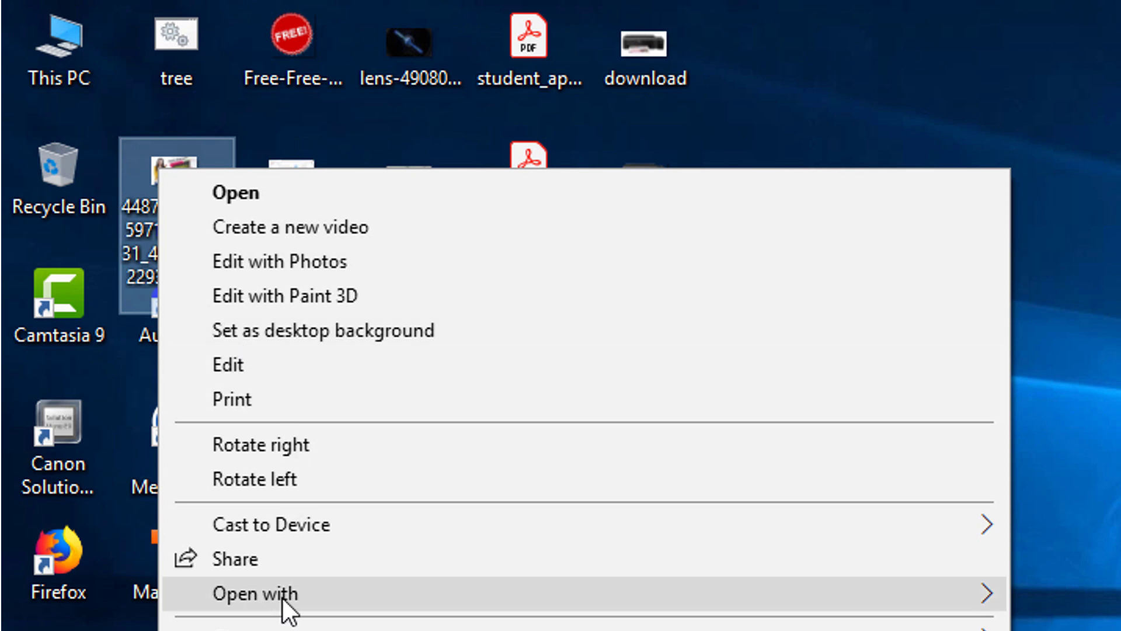
pyautogui.moveTo(147, 343)
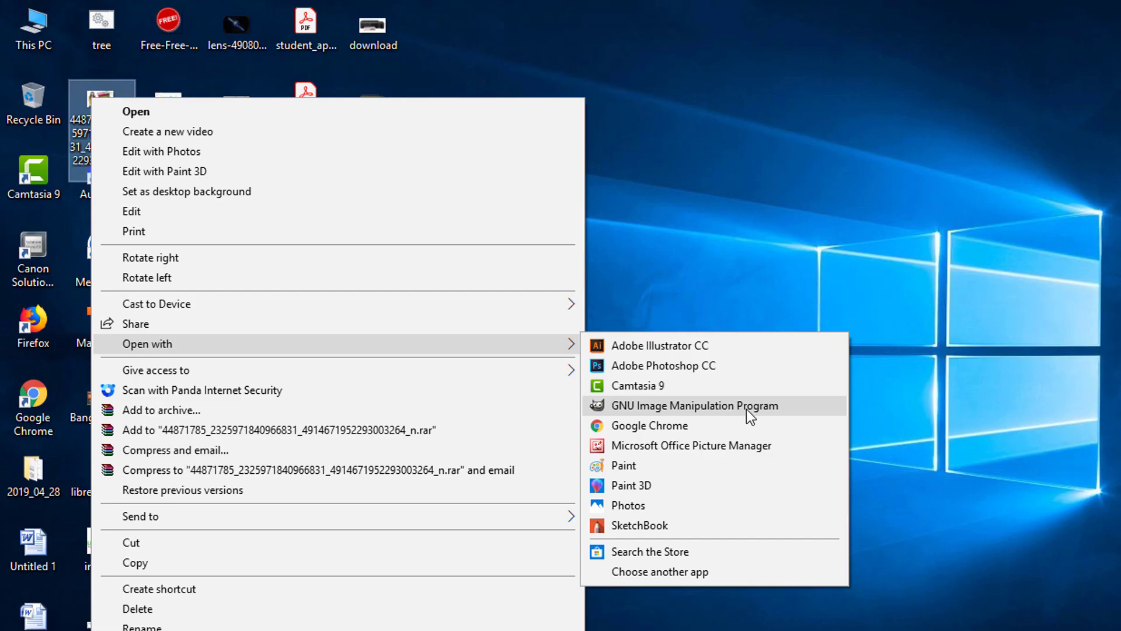
pyautogui.click(746, 407)
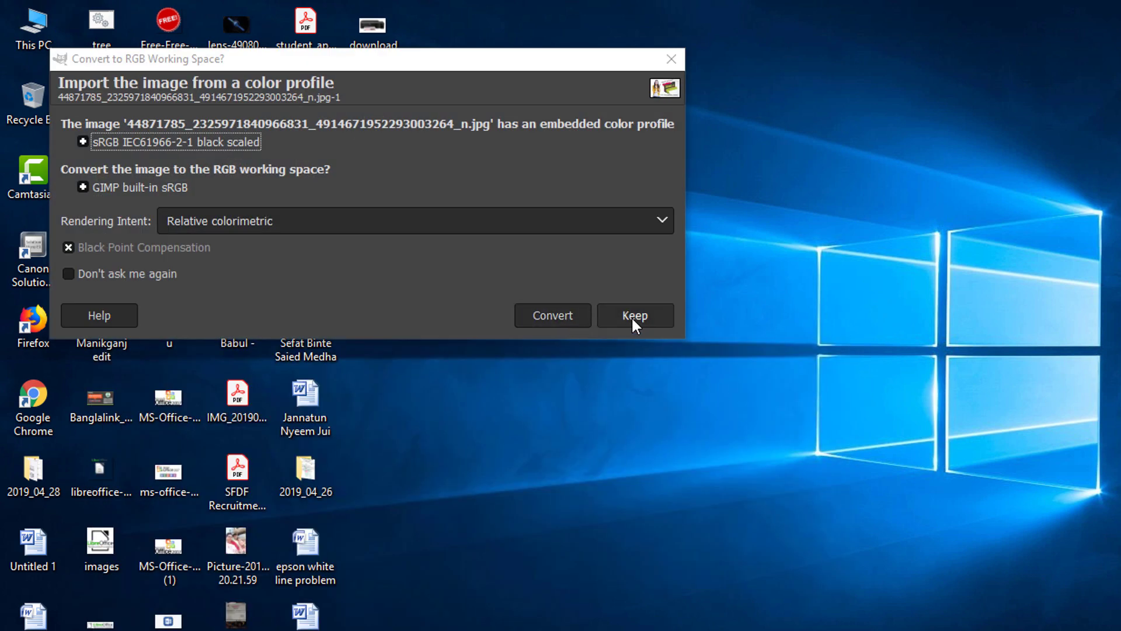
pyautogui.click(632, 317)
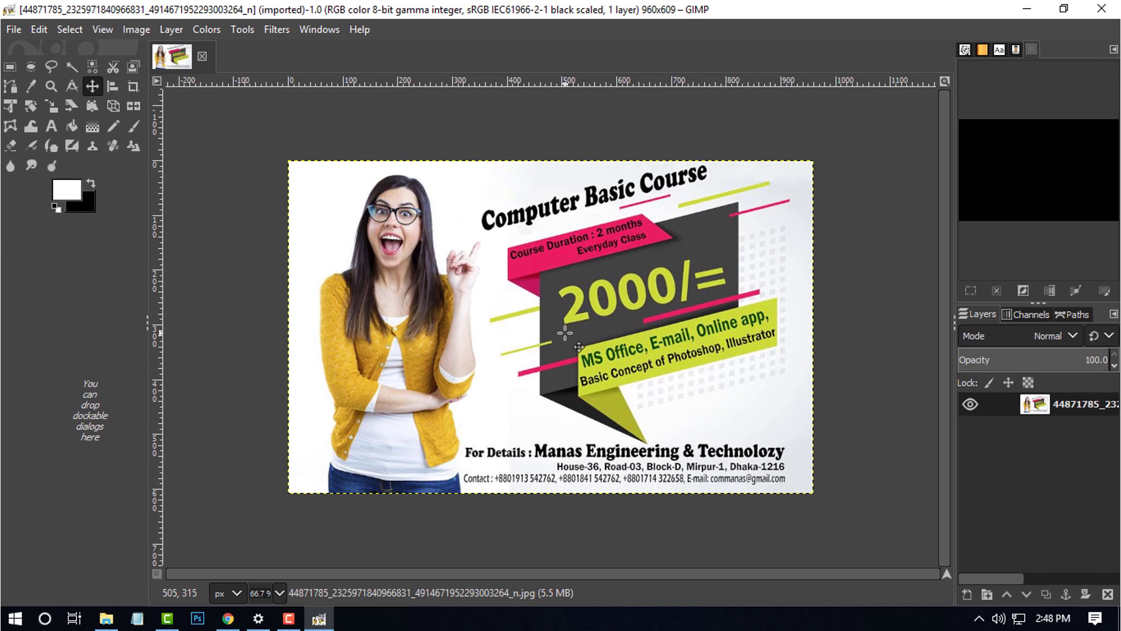
pyautogui.click(281, 593)
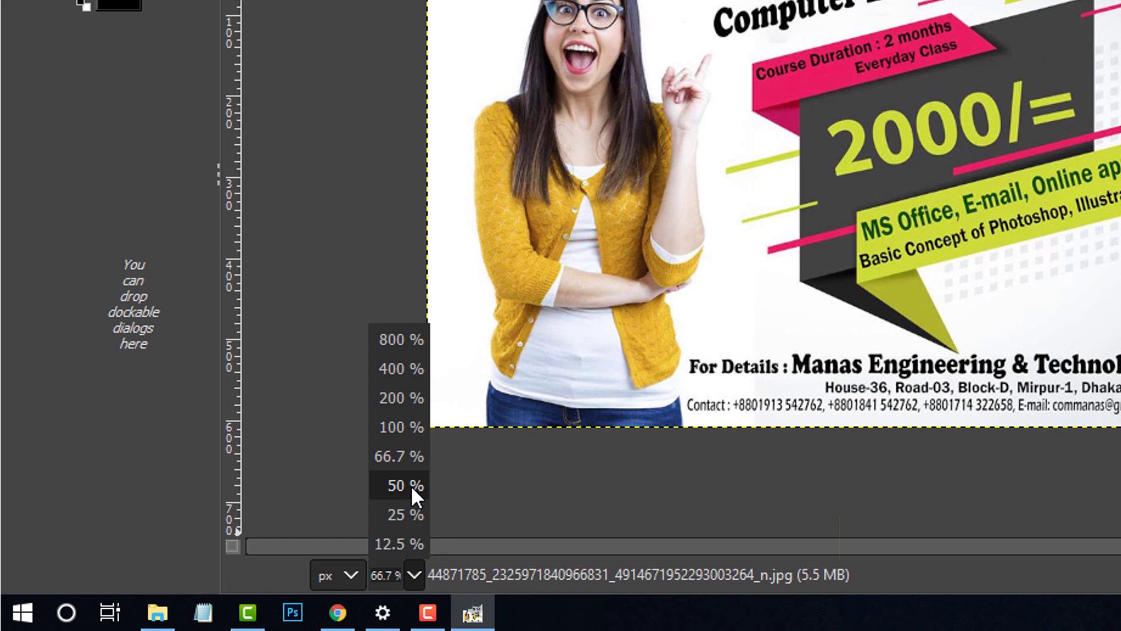
pyautogui.click(411, 485)
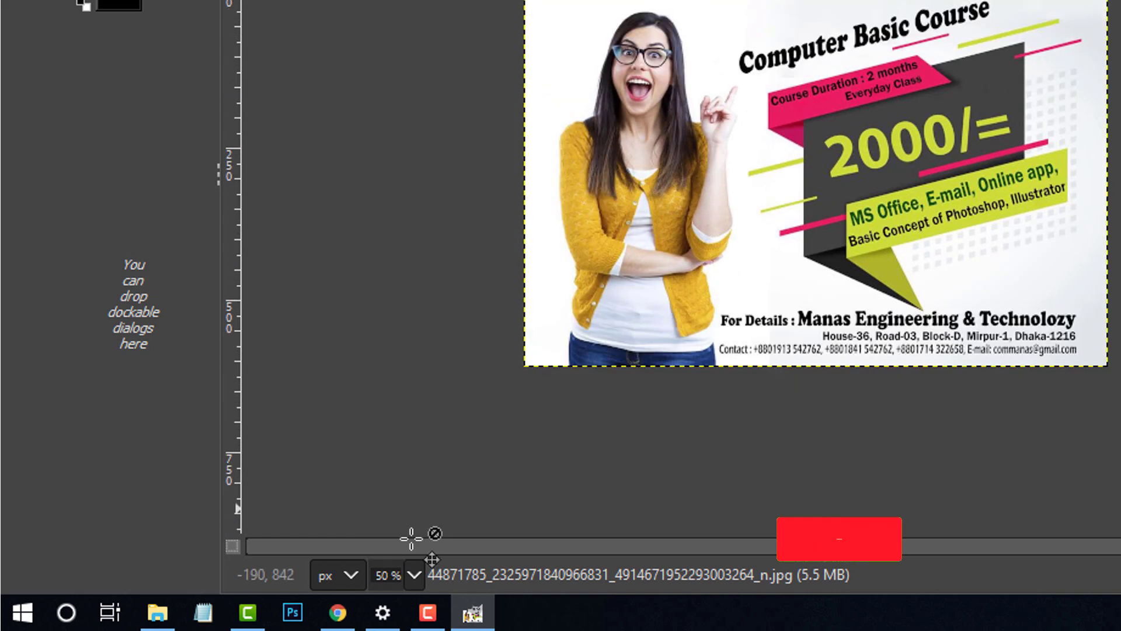
pyautogui.click(413, 577)
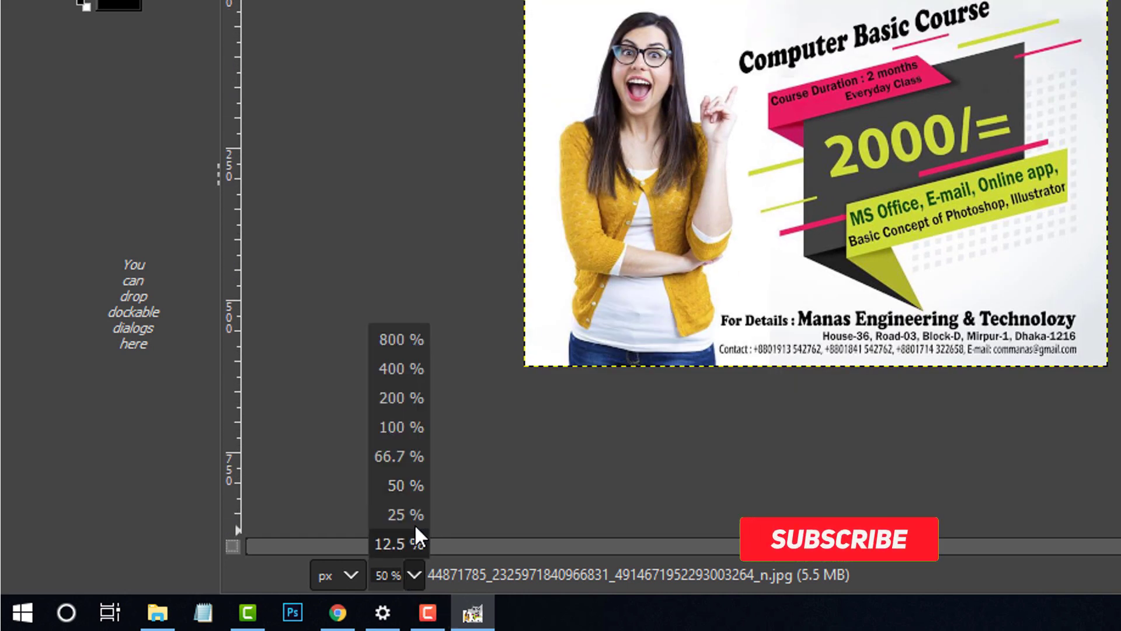
pyautogui.click(408, 461)
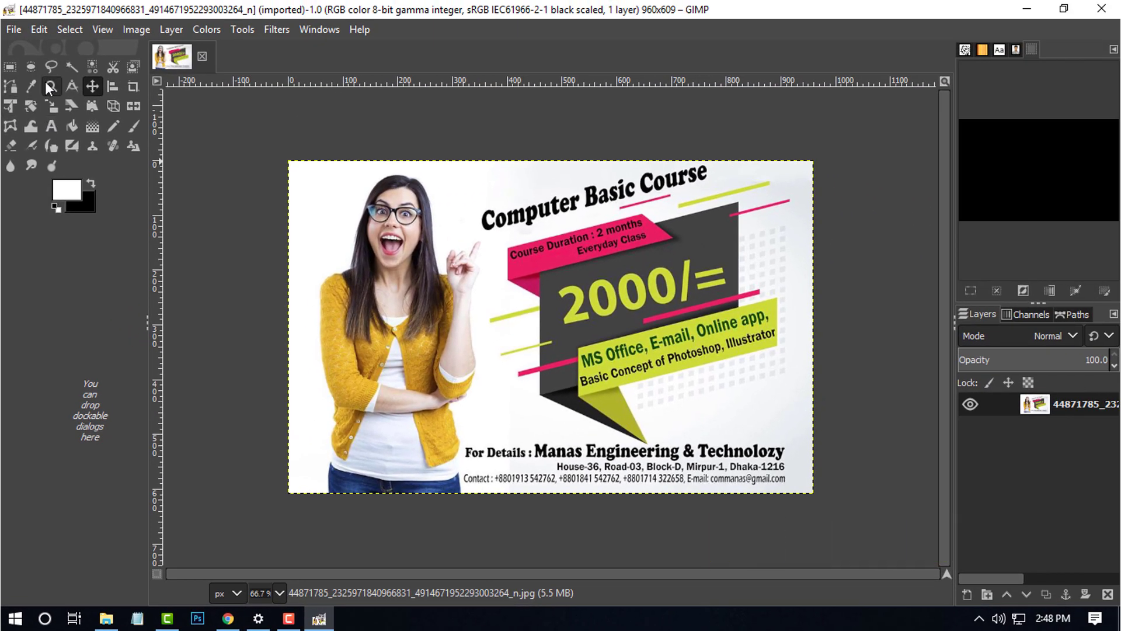
# - Fuzzy-select the white background around the woman, then clear the selection
pyautogui.click(69, 67)
pyautogui.click(323, 198)
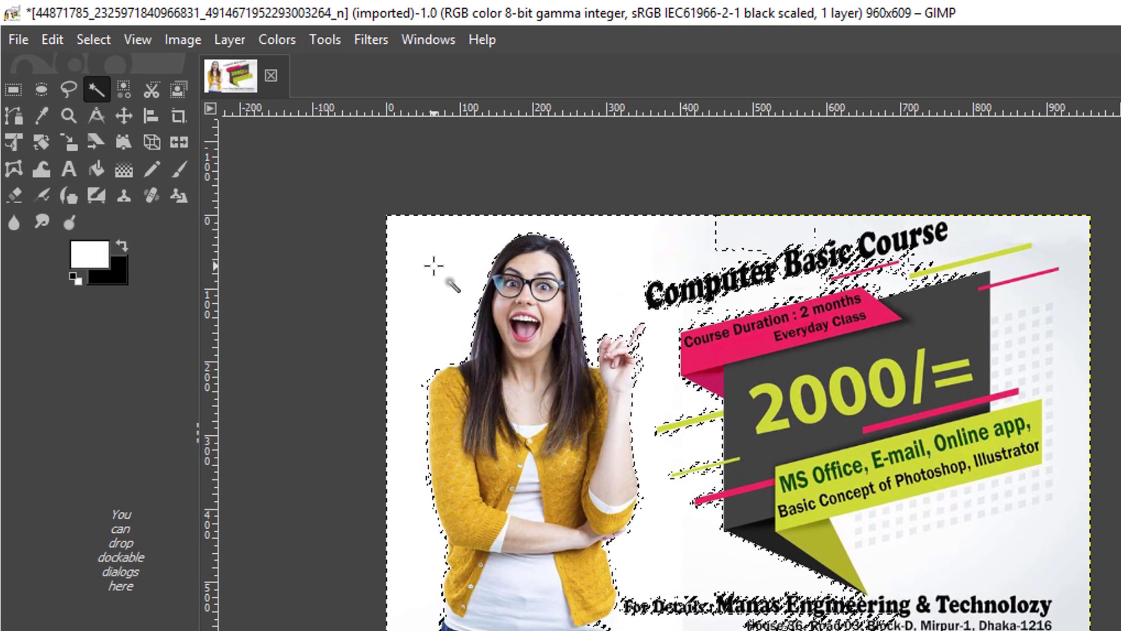
pyautogui.hotkey('ctrl', 'shift', 'a')
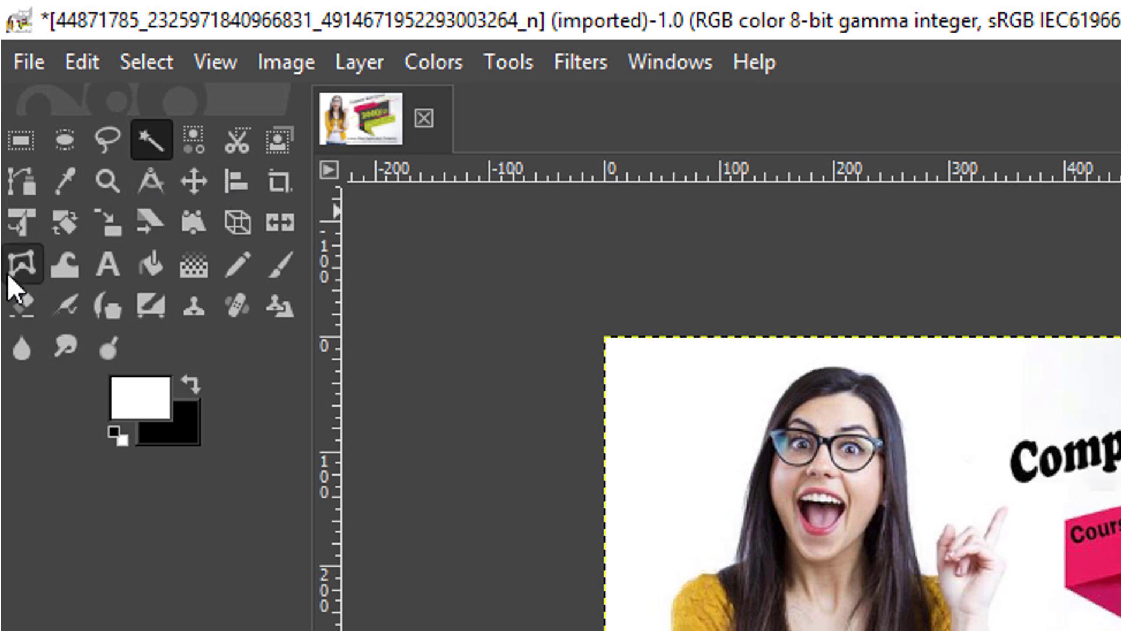
pyautogui.click(192, 182)
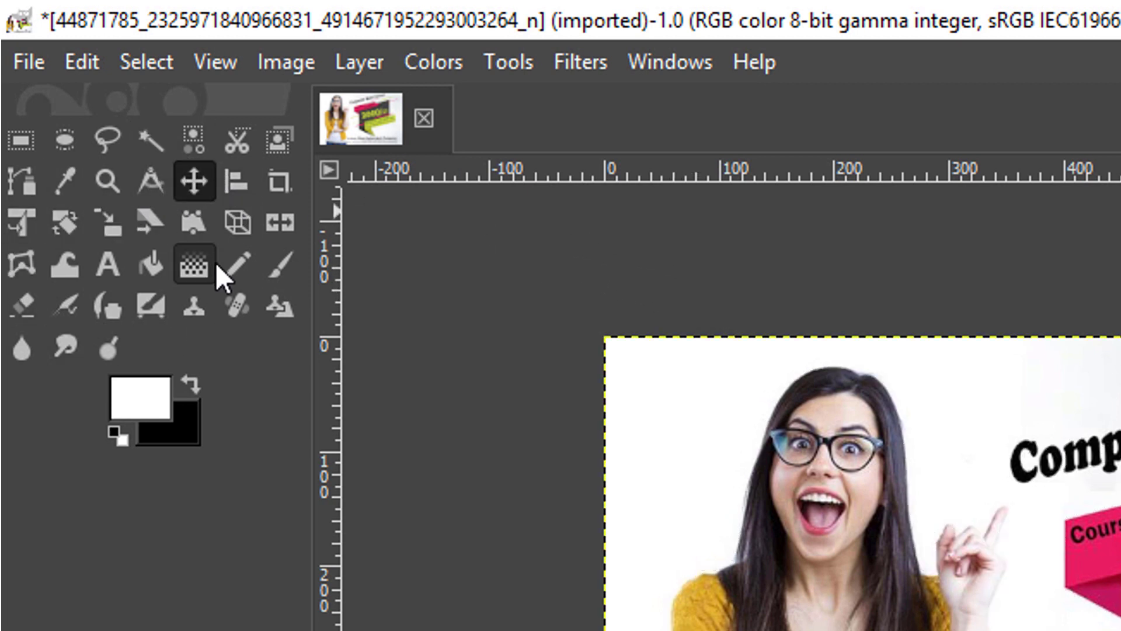
# - Draw a trial crop around the woman and cancel it, keeping the full image
pyautogui.click(286, 178)
pyautogui.moveTo(640, 355); pyautogui.dragTo(1021, 630)
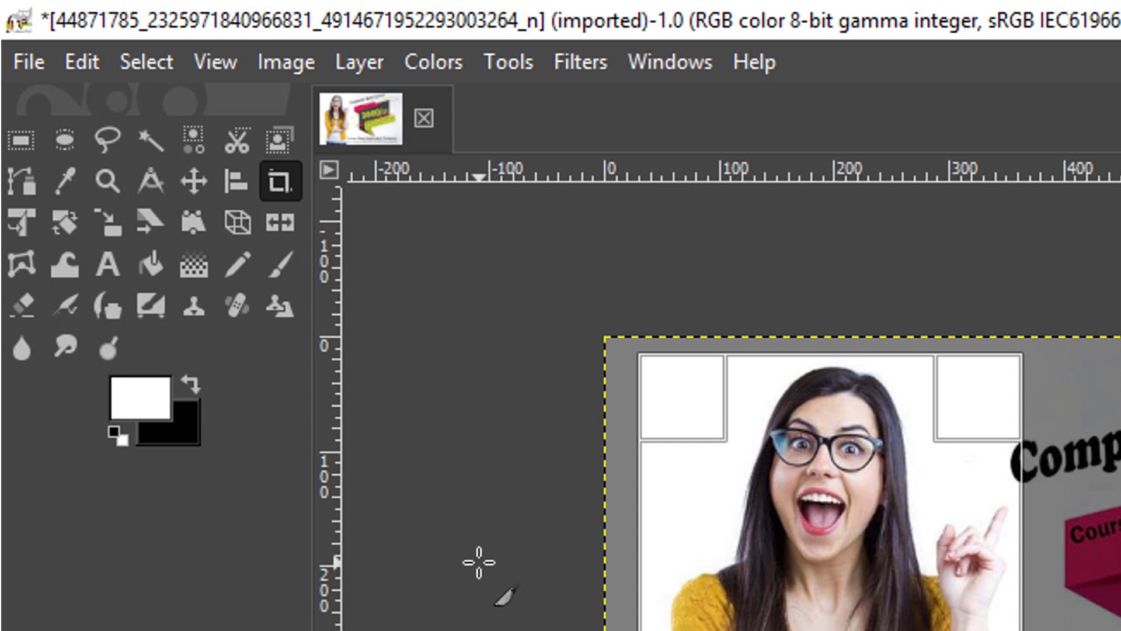
pyautogui.click(478, 562)
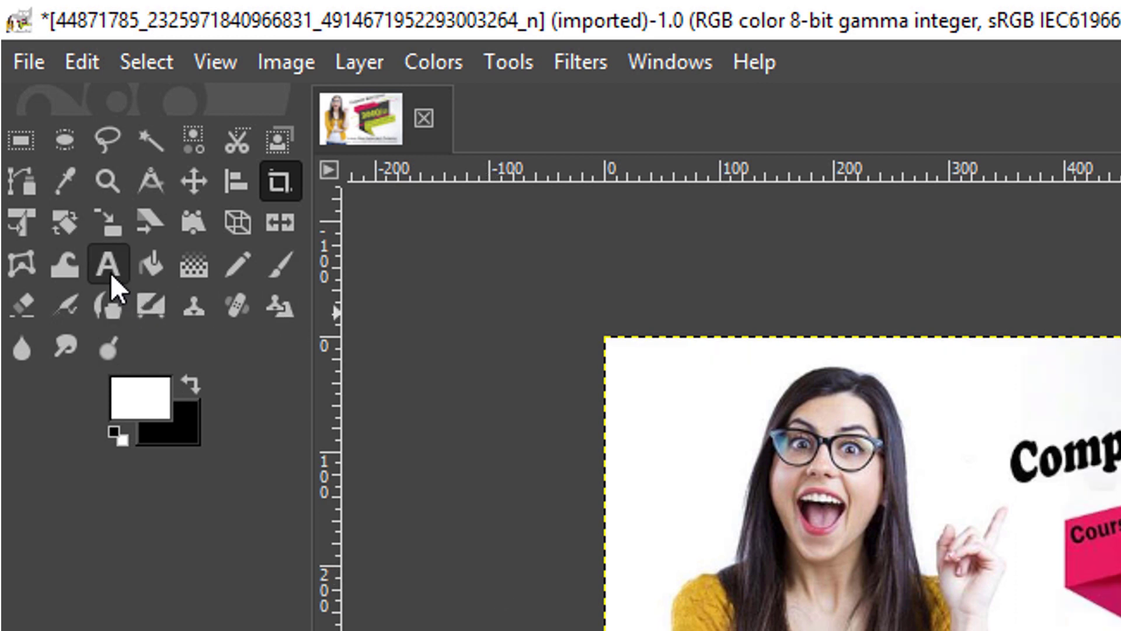
pyautogui.click(109, 268)
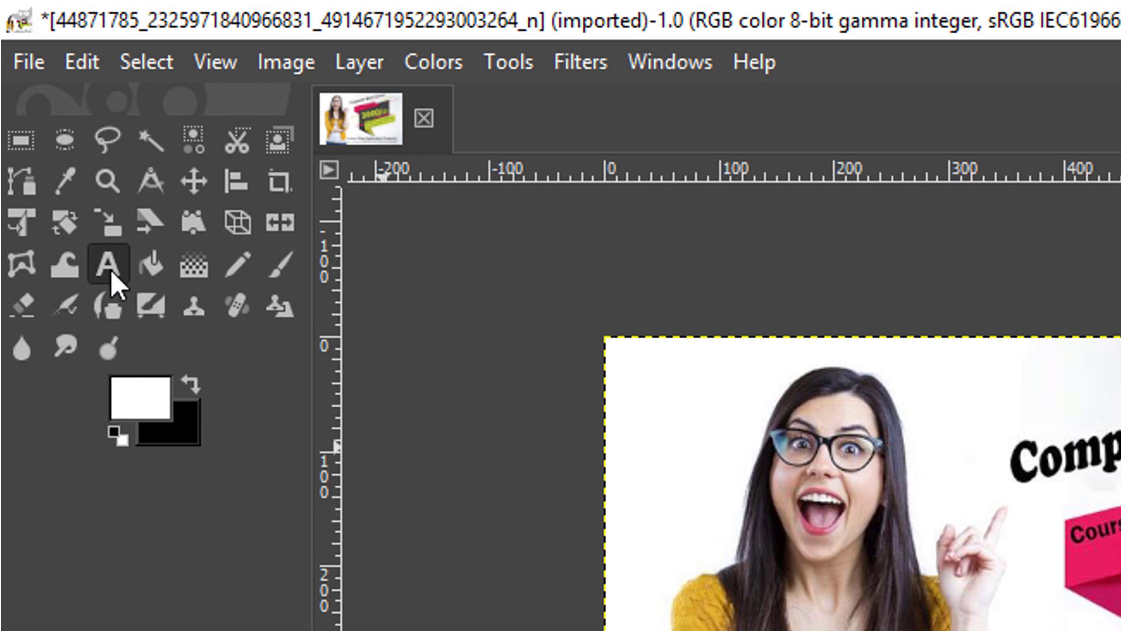
# - Draw a text box over the woman's face and set the foreground colour to red
pyautogui.click(676, 469)
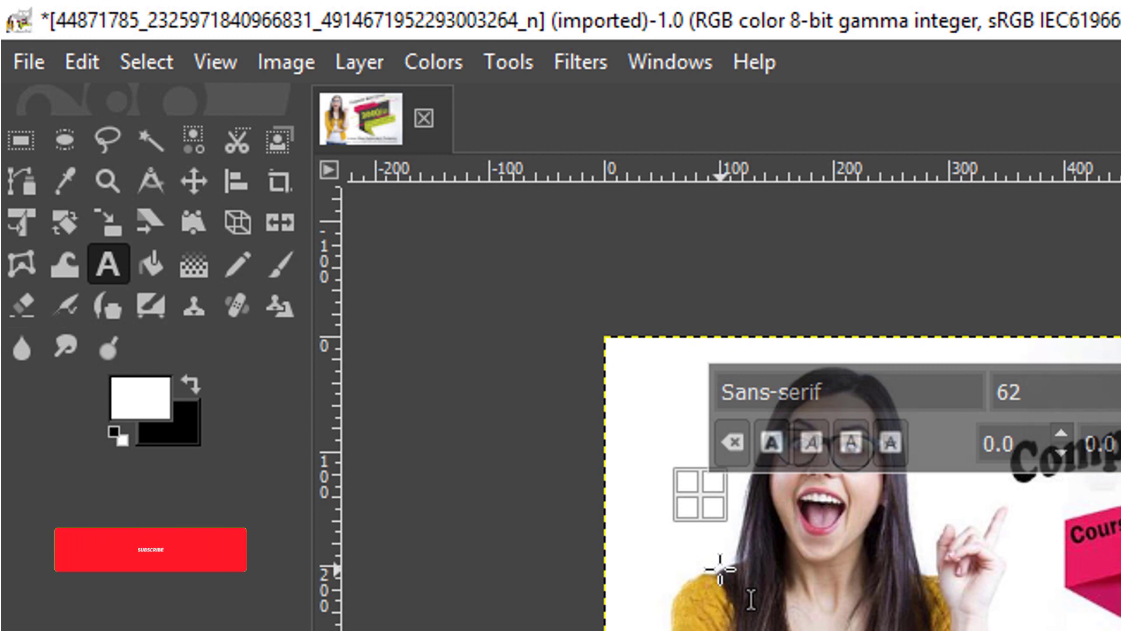
pyautogui.moveTo(675, 469)
pyautogui.mouseDown()
pyautogui.moveTo(750, 599)
pyautogui.moveTo(727, 599)
pyautogui.mouseUp()
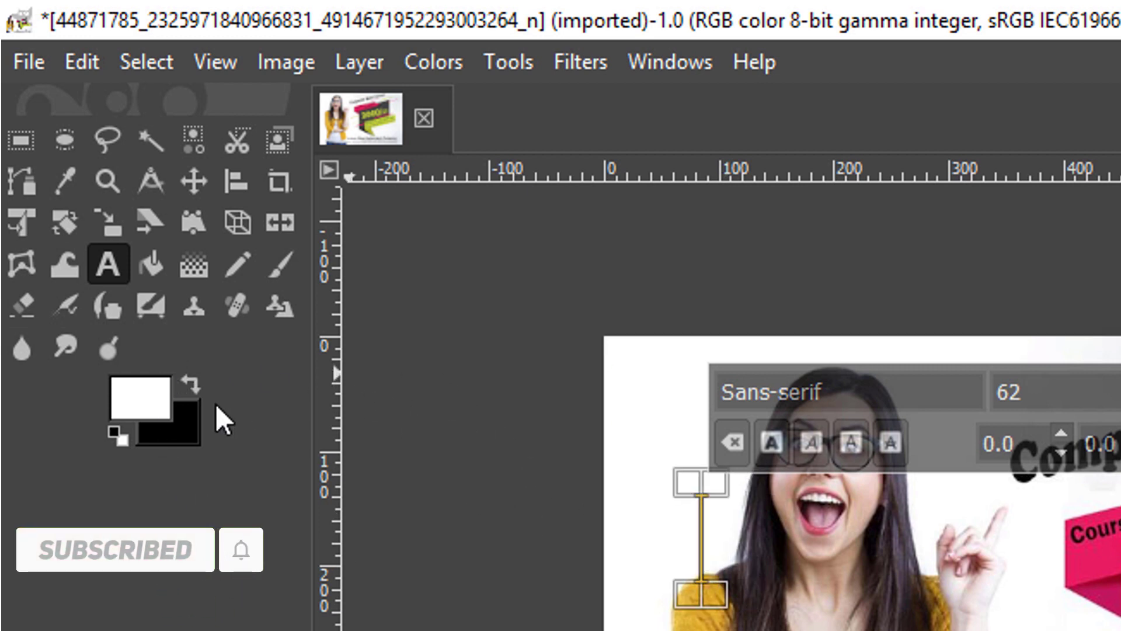
pyautogui.click(137, 395)
pyautogui.click(270, 254)
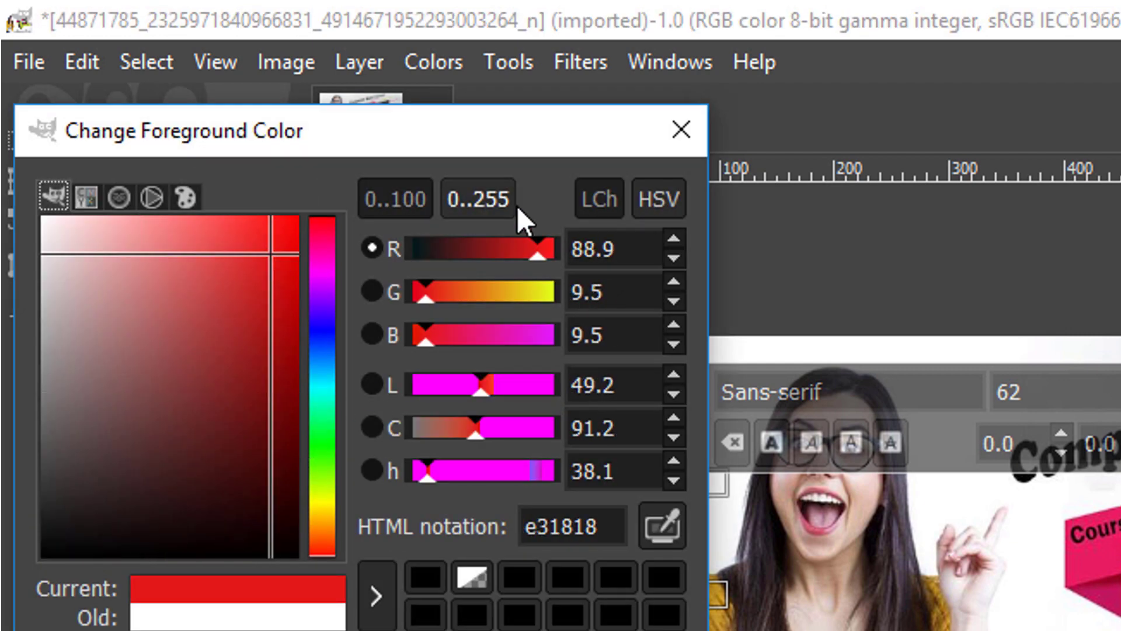
pyautogui.press('Return')
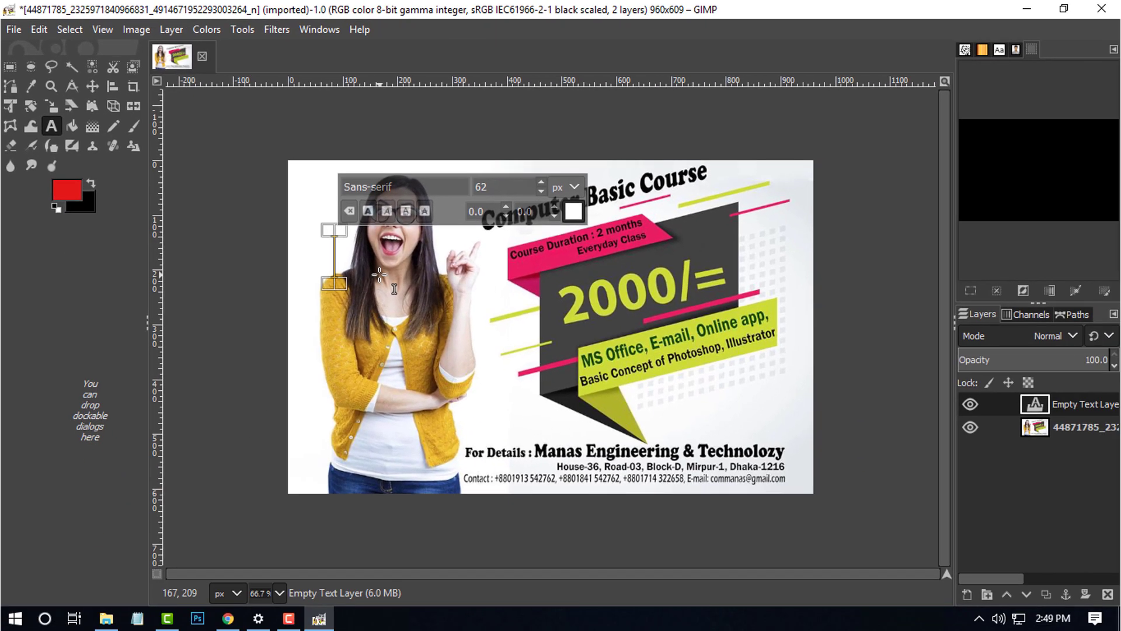
# - Type 'Manas' into the text box, fixing typos, and select the text
pyautogui.write('mana')
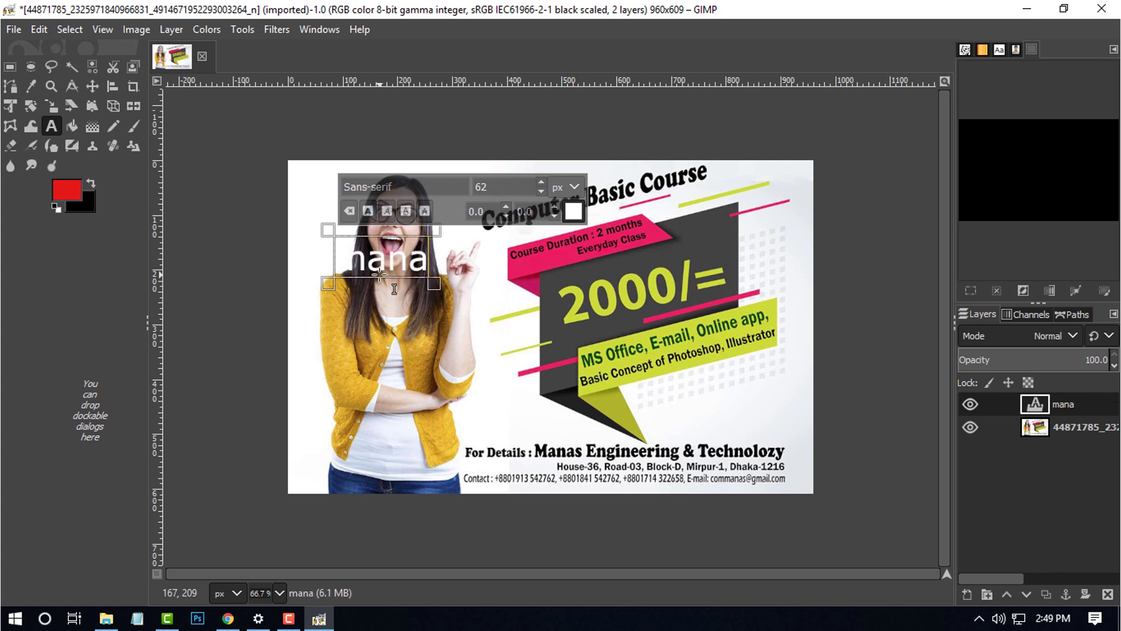
pyautogui.press('BackSpace')
pyautogui.press('BackSpace')
pyautogui.press('BackSpace')
pyautogui.press('BackSpace')
pyautogui.write('Mna')
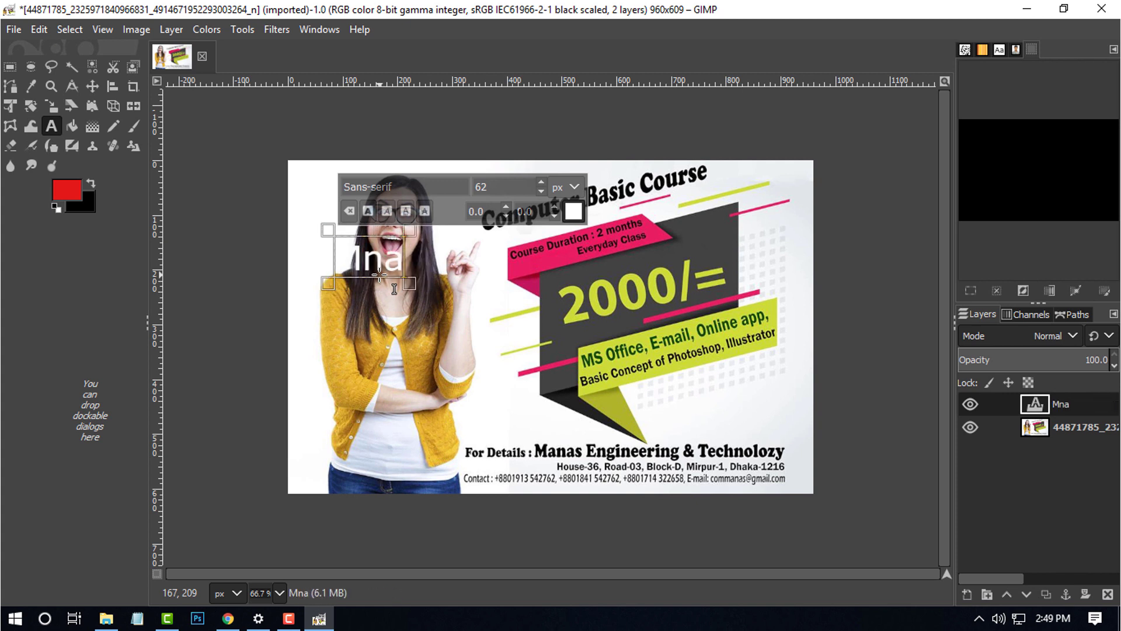
pyautogui.write('as')
pyautogui.press('BackSpace')
pyautogui.press('BackSpace')
pyautogui.press('BackSpace')
pyautogui.press('BackSpace')
pyautogui.press('BackSpace')
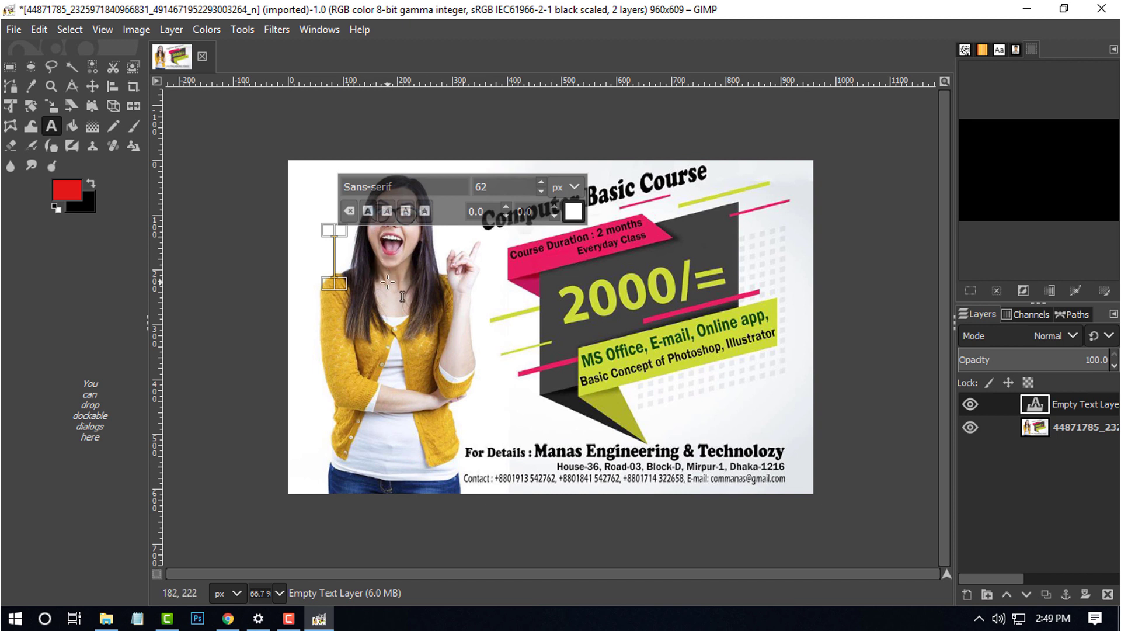
pyautogui.write('Man')
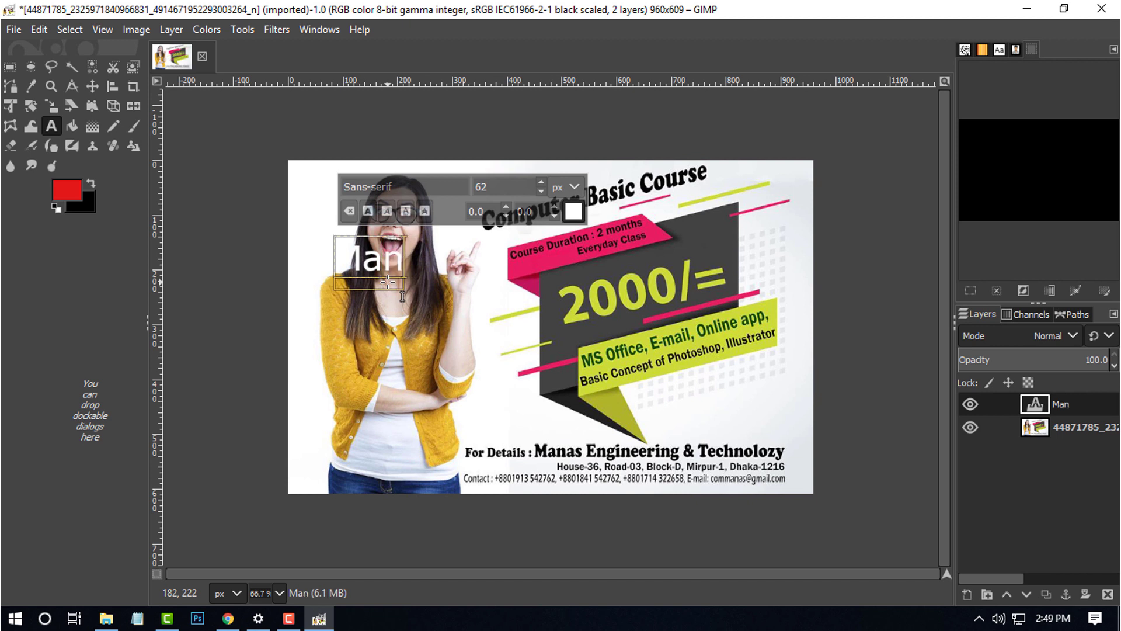
pyautogui.write('as')
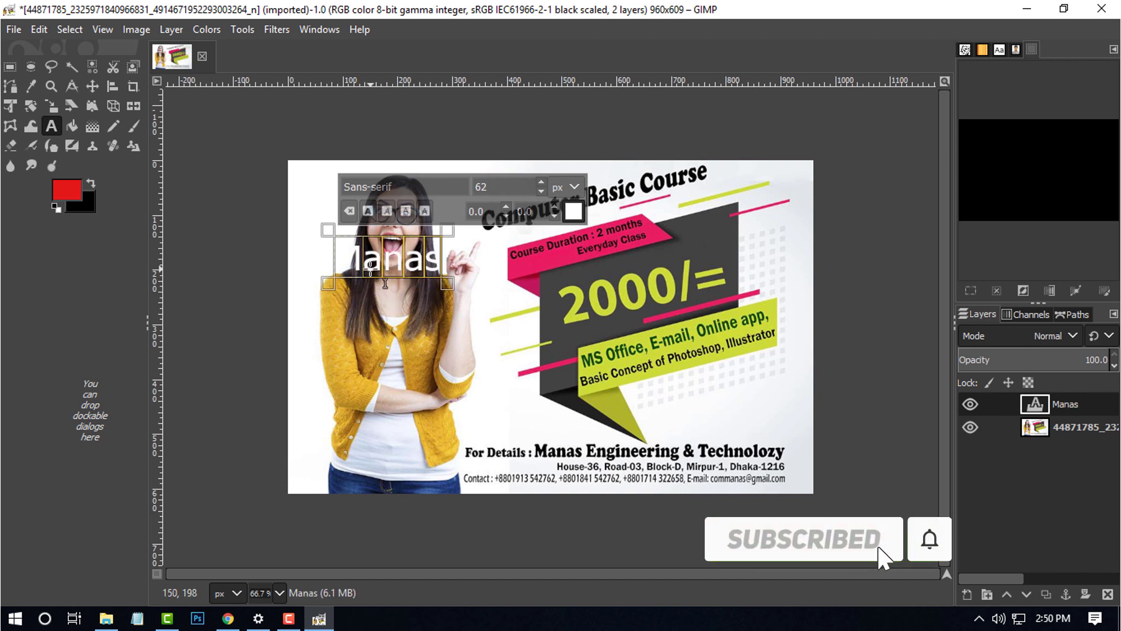
pyautogui.moveTo(449, 265); pyautogui.dragTo(334, 263)
# - Colour the selected 'Manas' text red using the on-canvas text editor
pyautogui.click(573, 213)
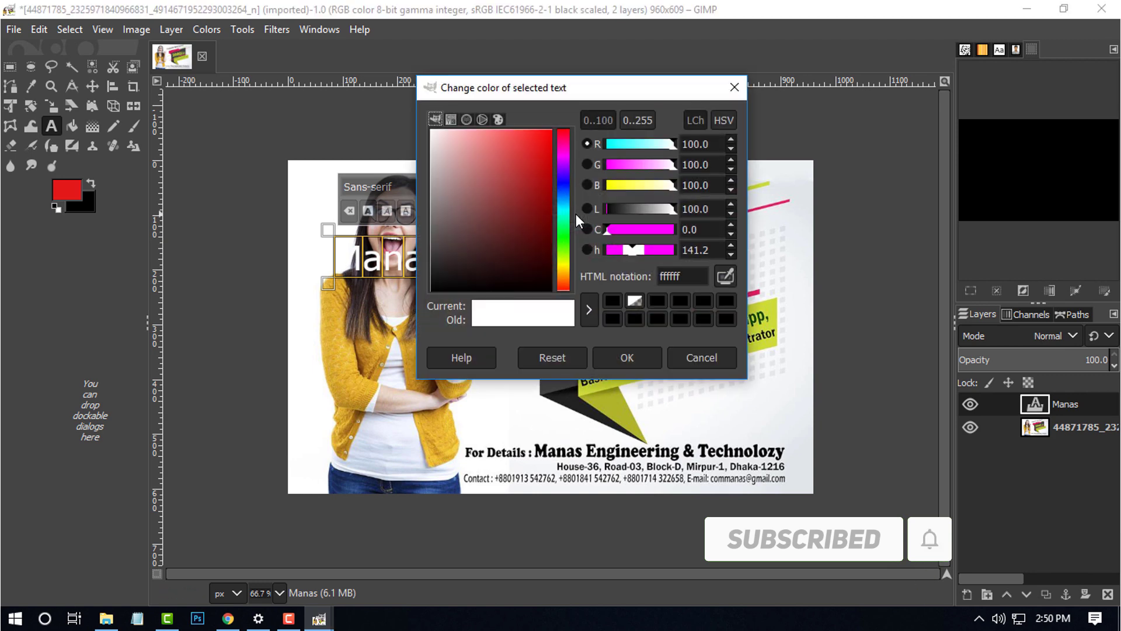
pyautogui.click(539, 133)
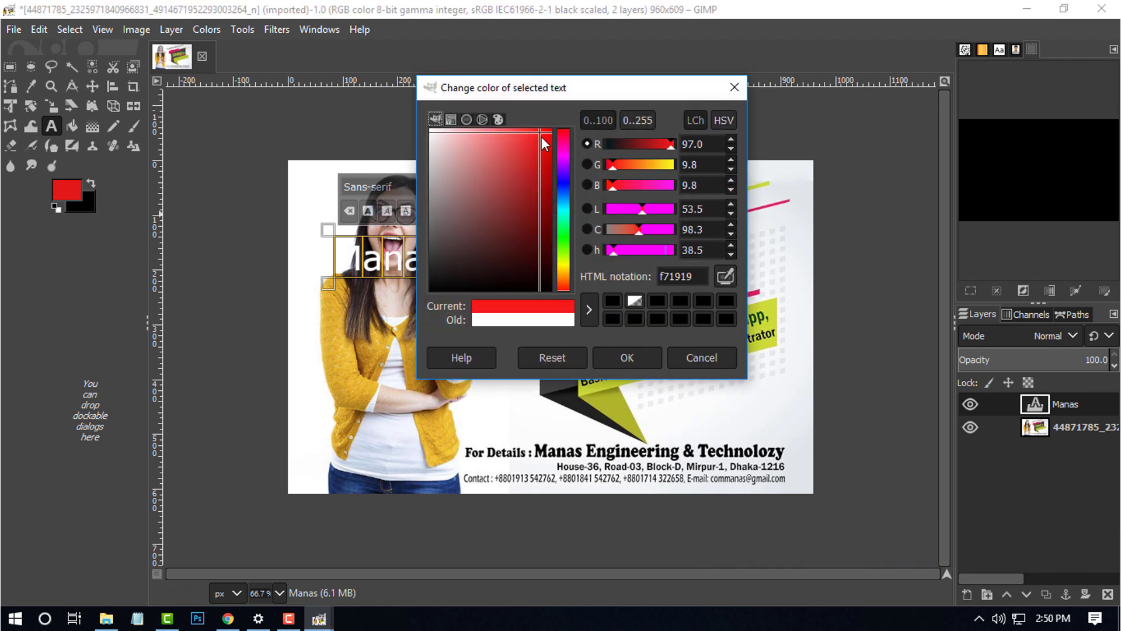
pyautogui.moveTo(541, 137)
pyautogui.mouseDown()
pyautogui.moveTo(536, 175)
pyautogui.moveTo(546, 130)
pyautogui.mouseUp()
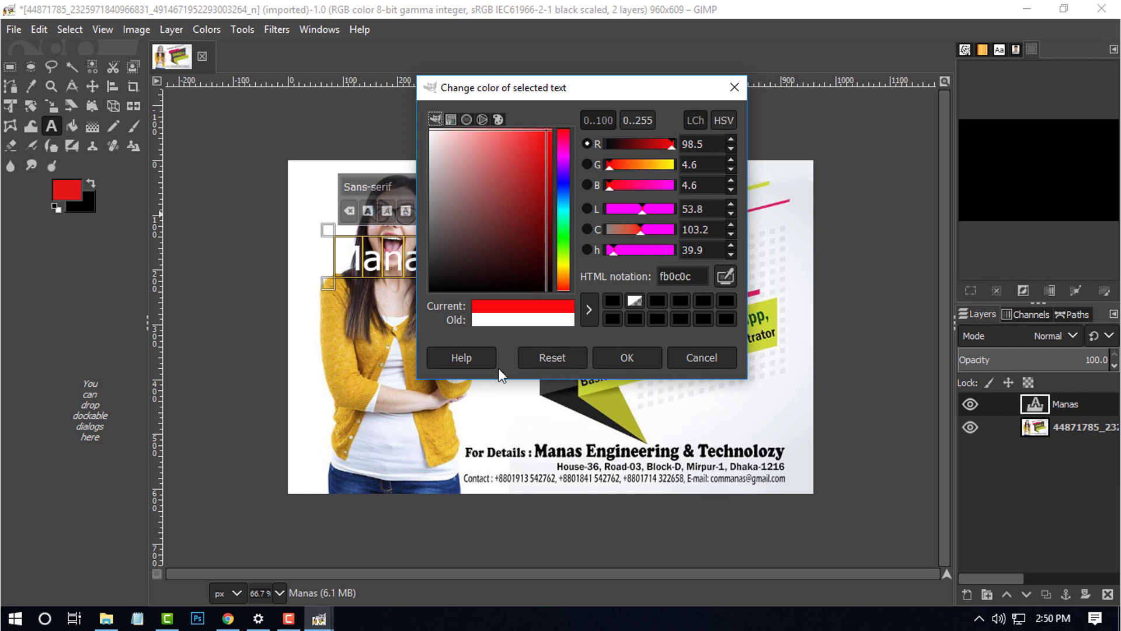
pyautogui.click(625, 358)
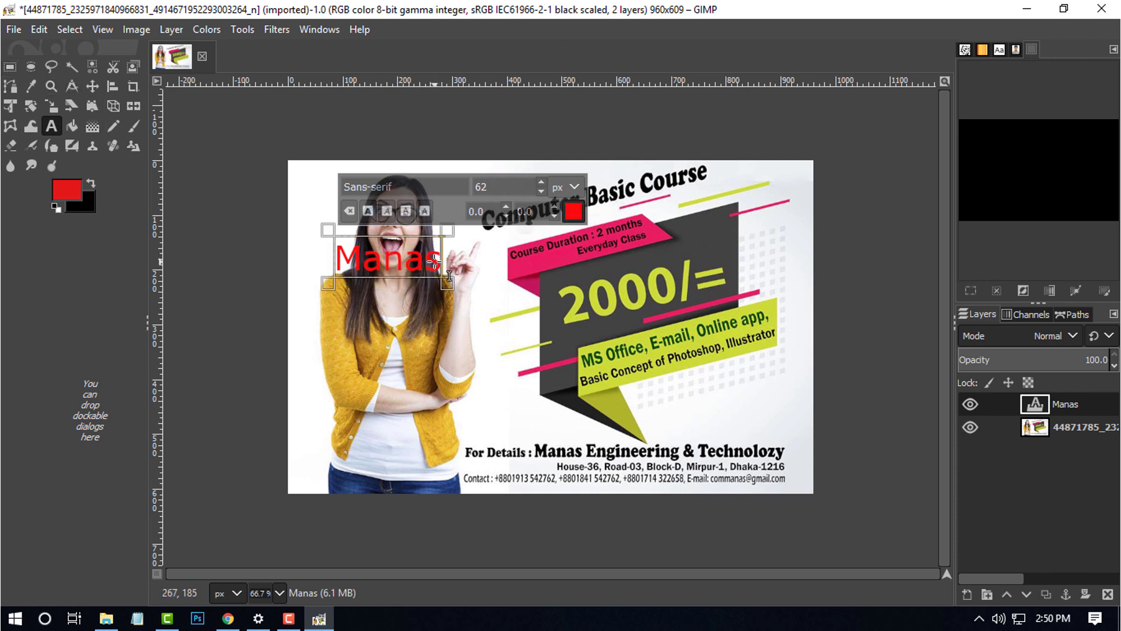
# - Raise the 'Manas' font size to 138 px with the text editor's size spinner
pyautogui.click(541, 192)
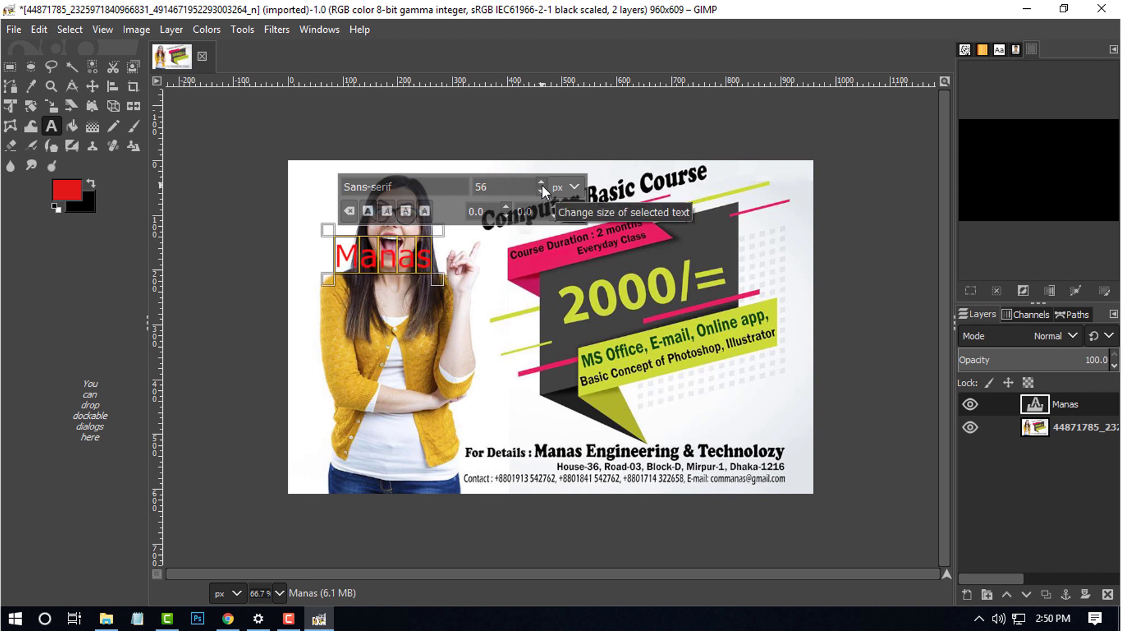
pyautogui.click(542, 184)
pyautogui.moveTo(543, 182); pyautogui.dragTo(540, 192)
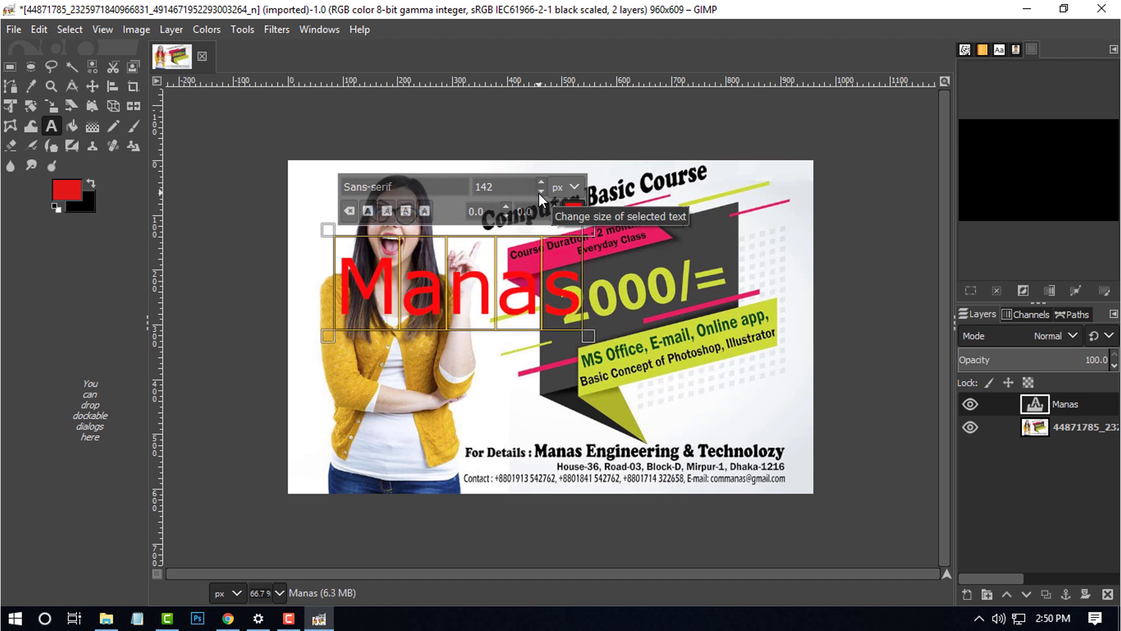
pyautogui.click(541, 192)
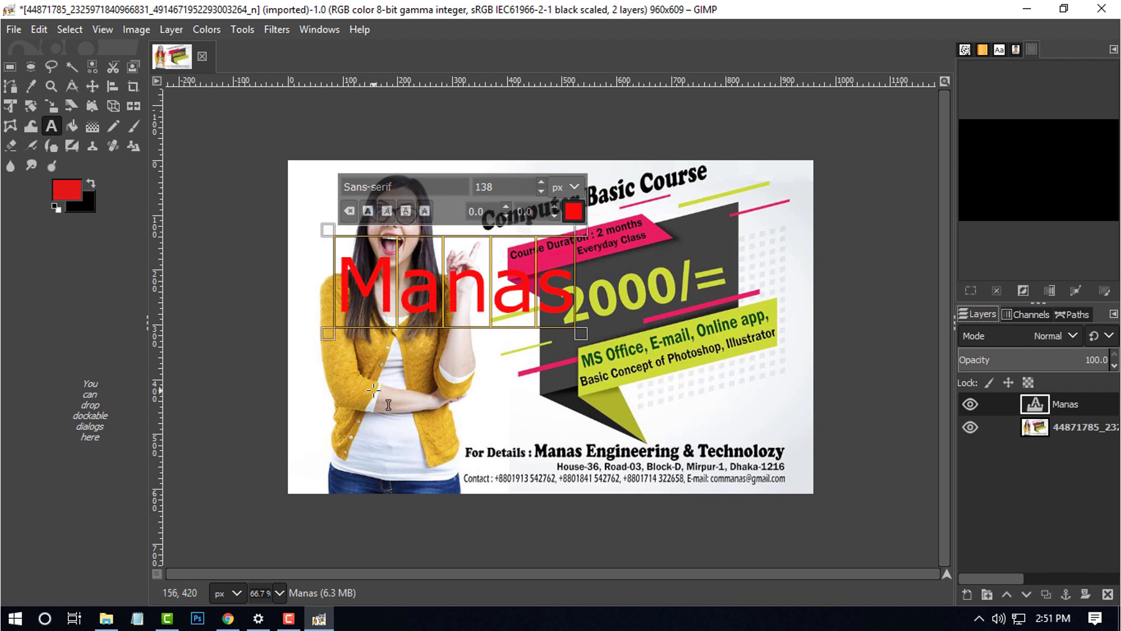
pyautogui.rightClick(524, 364)
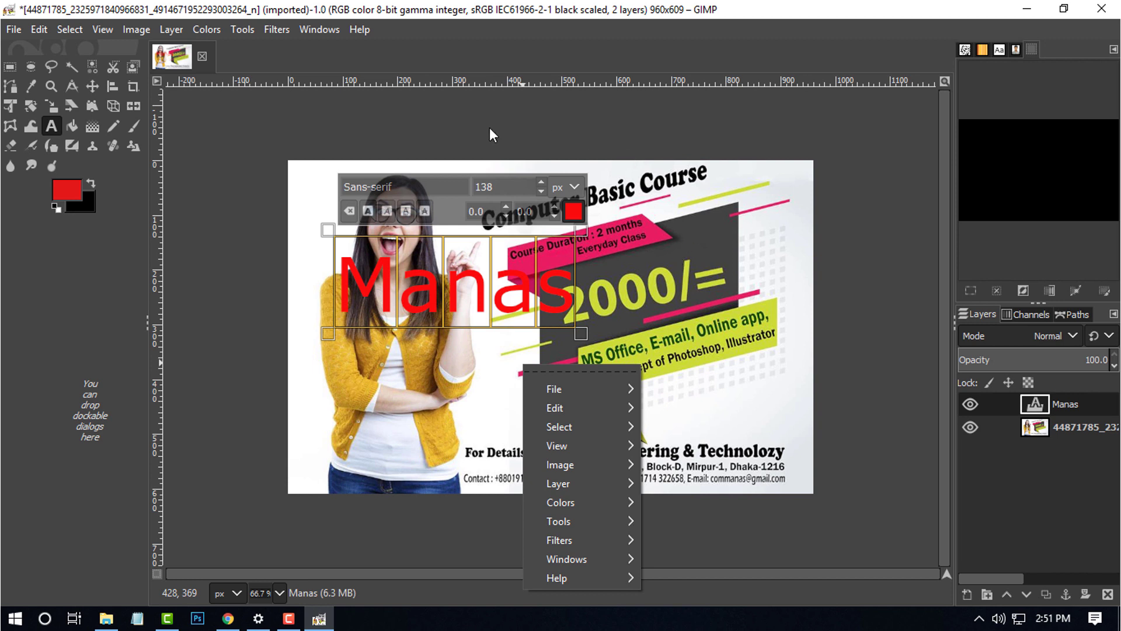
pyautogui.click(142, 95)
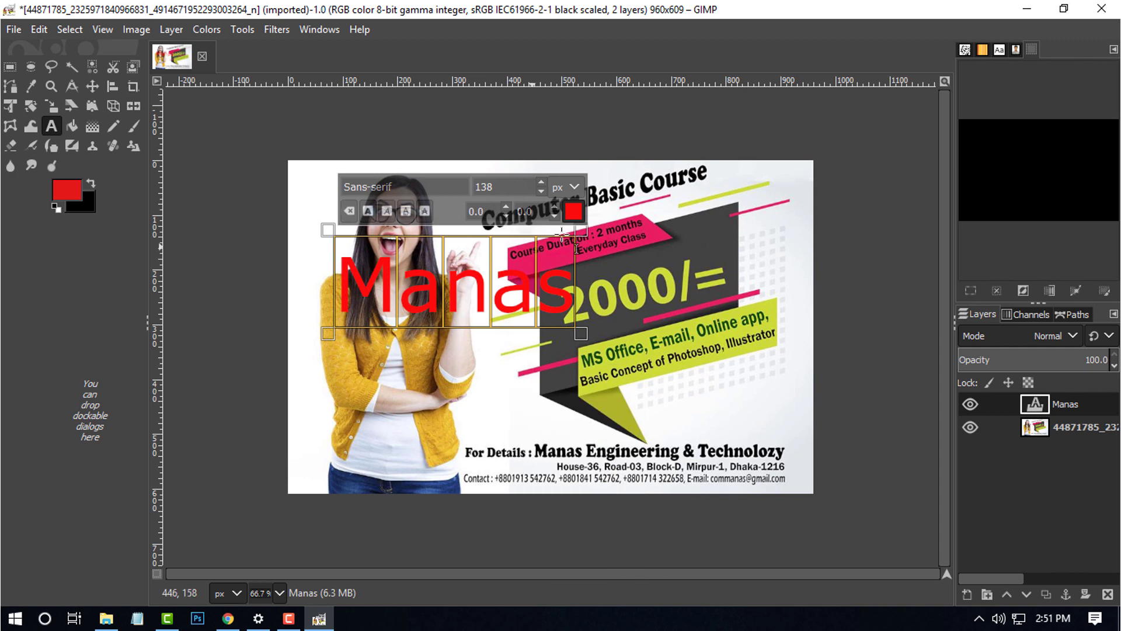